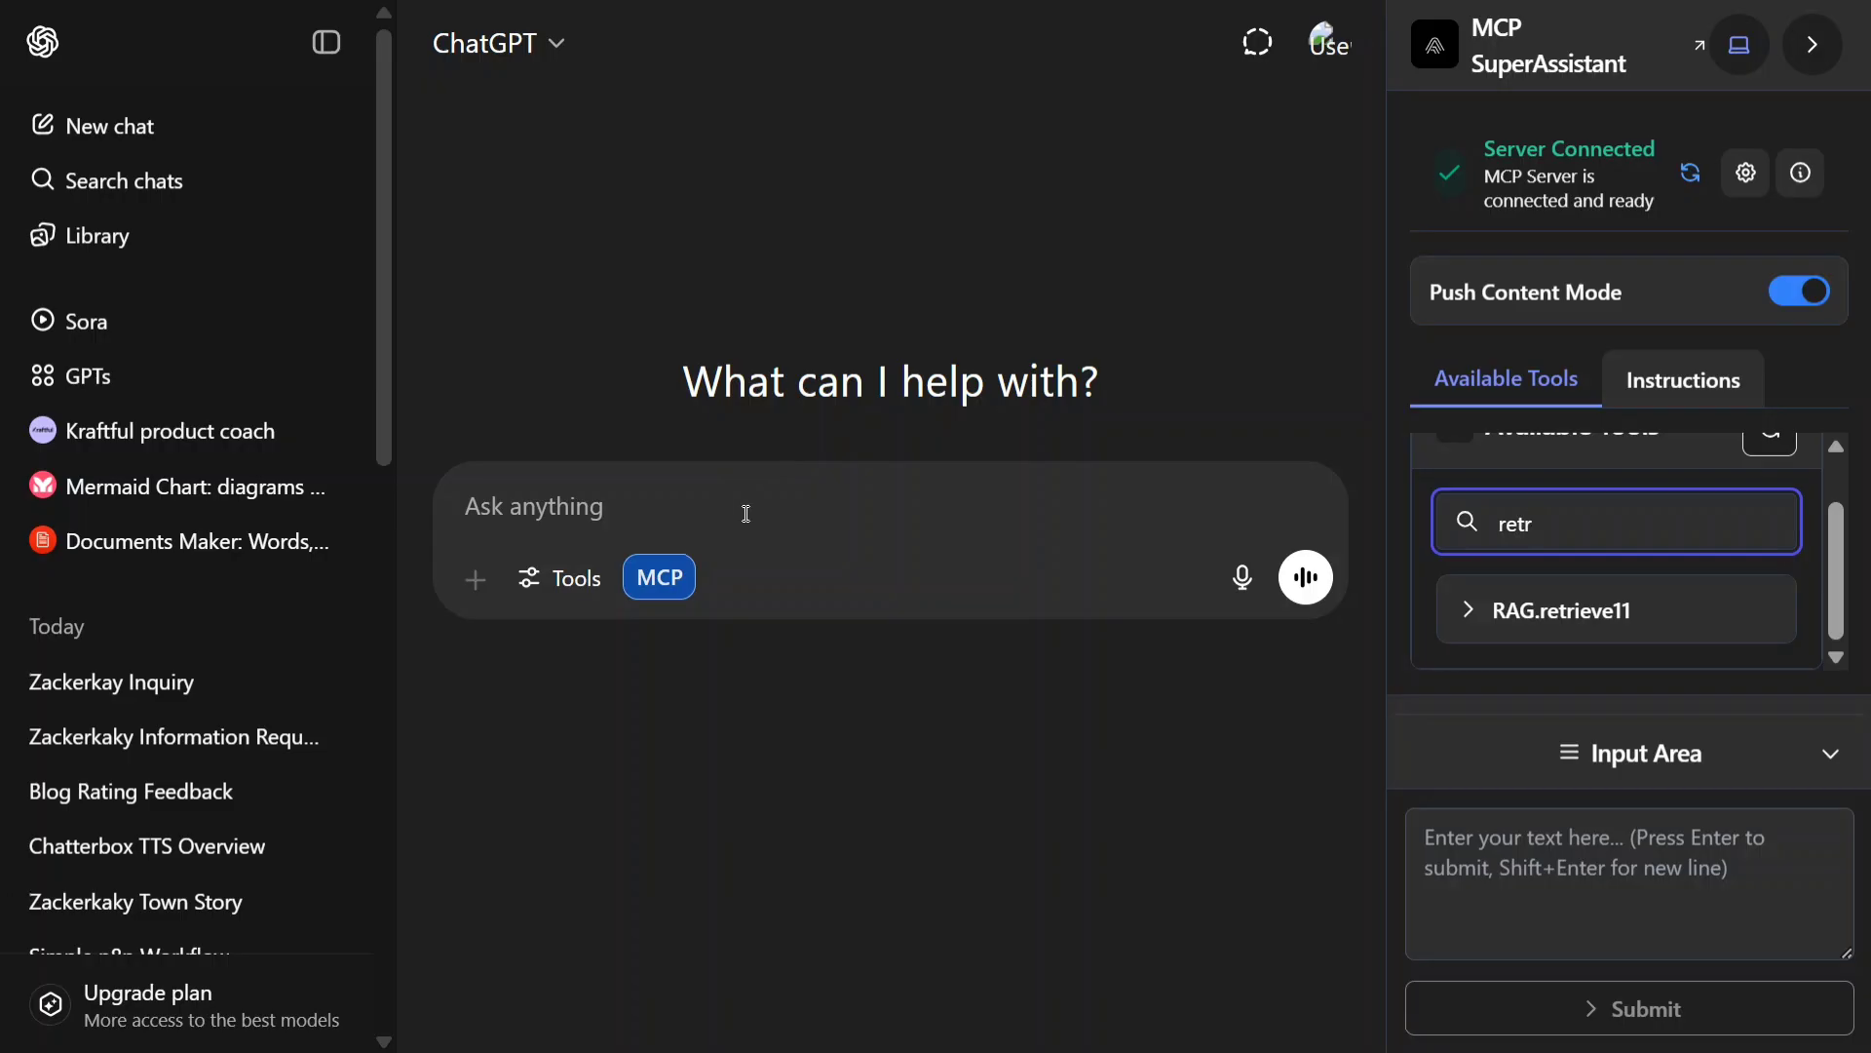
- Insert the SuperAssistant tool instructions into a new ChatGPT chat box
scroll(1624, 557, "up", 1)
scroll(1598, 510, "down", 1)
left_click(679, 590)
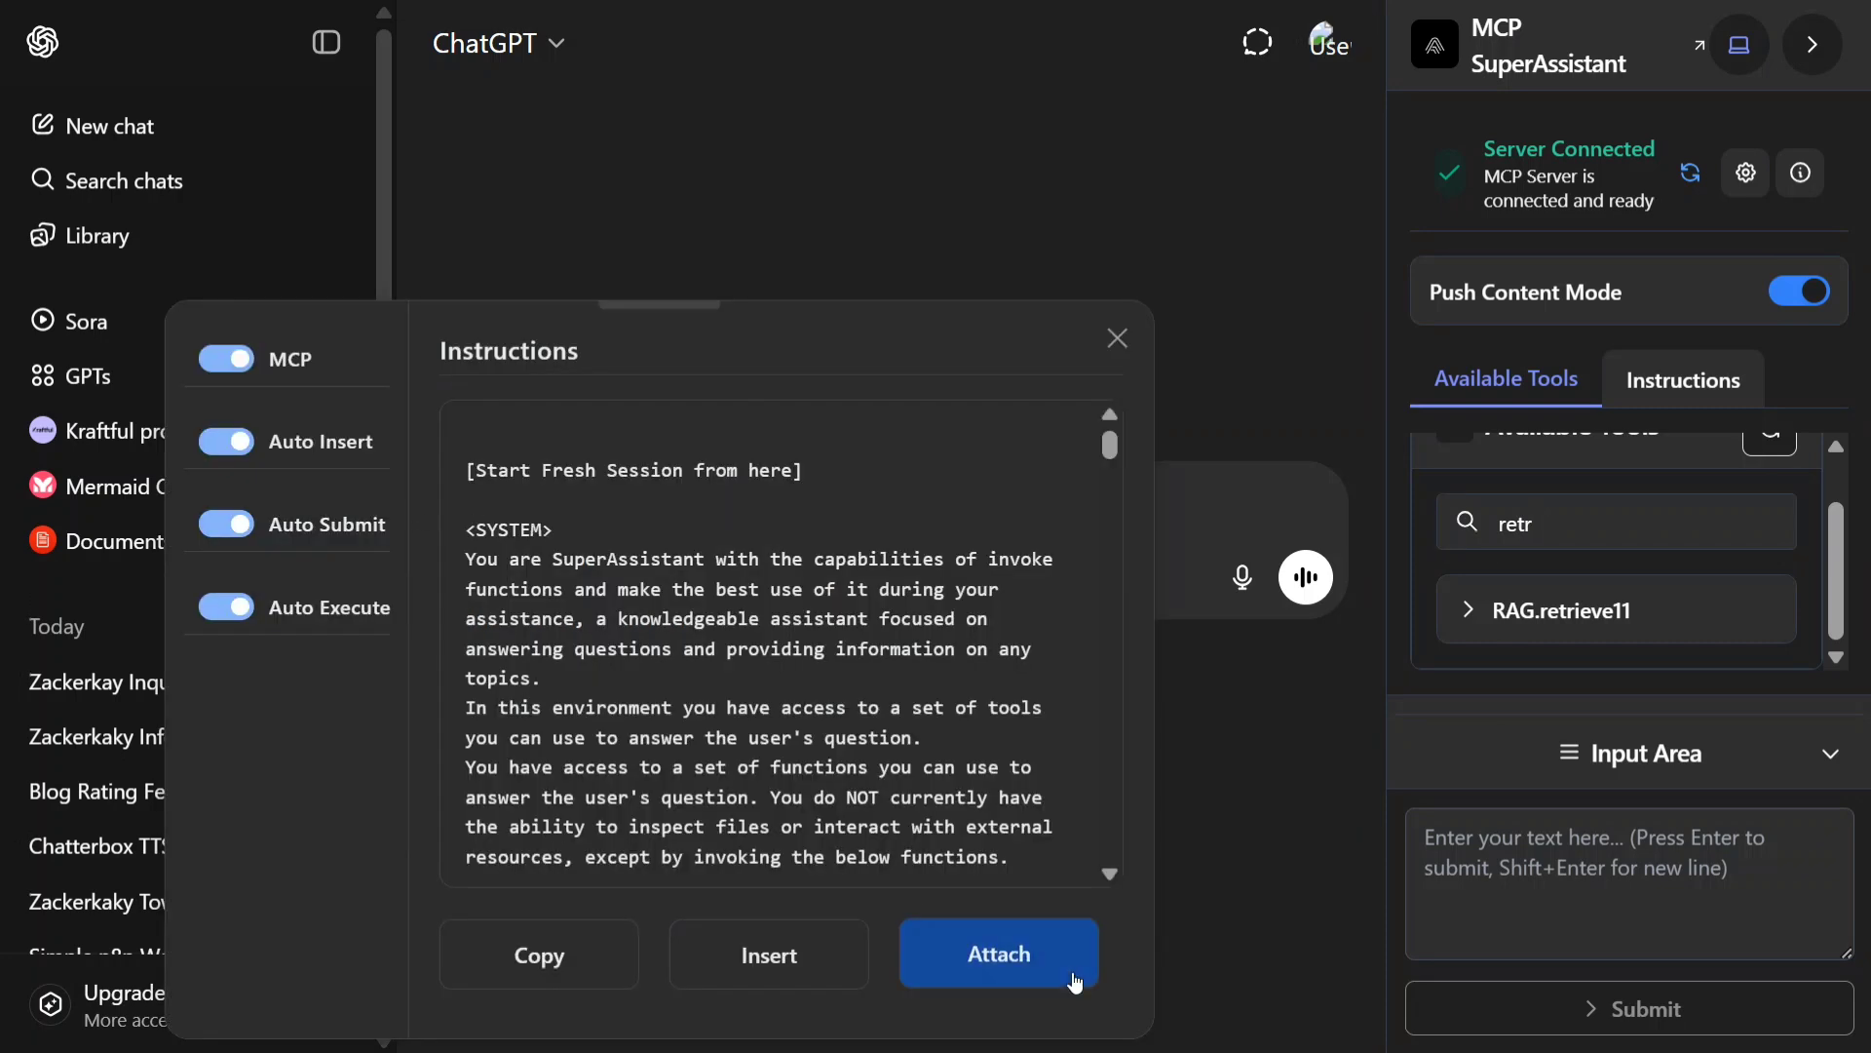
left_click(801, 976)
- Dictate a question about the town of Zackerkaky below the instructions and send it
left_click(1117, 339)
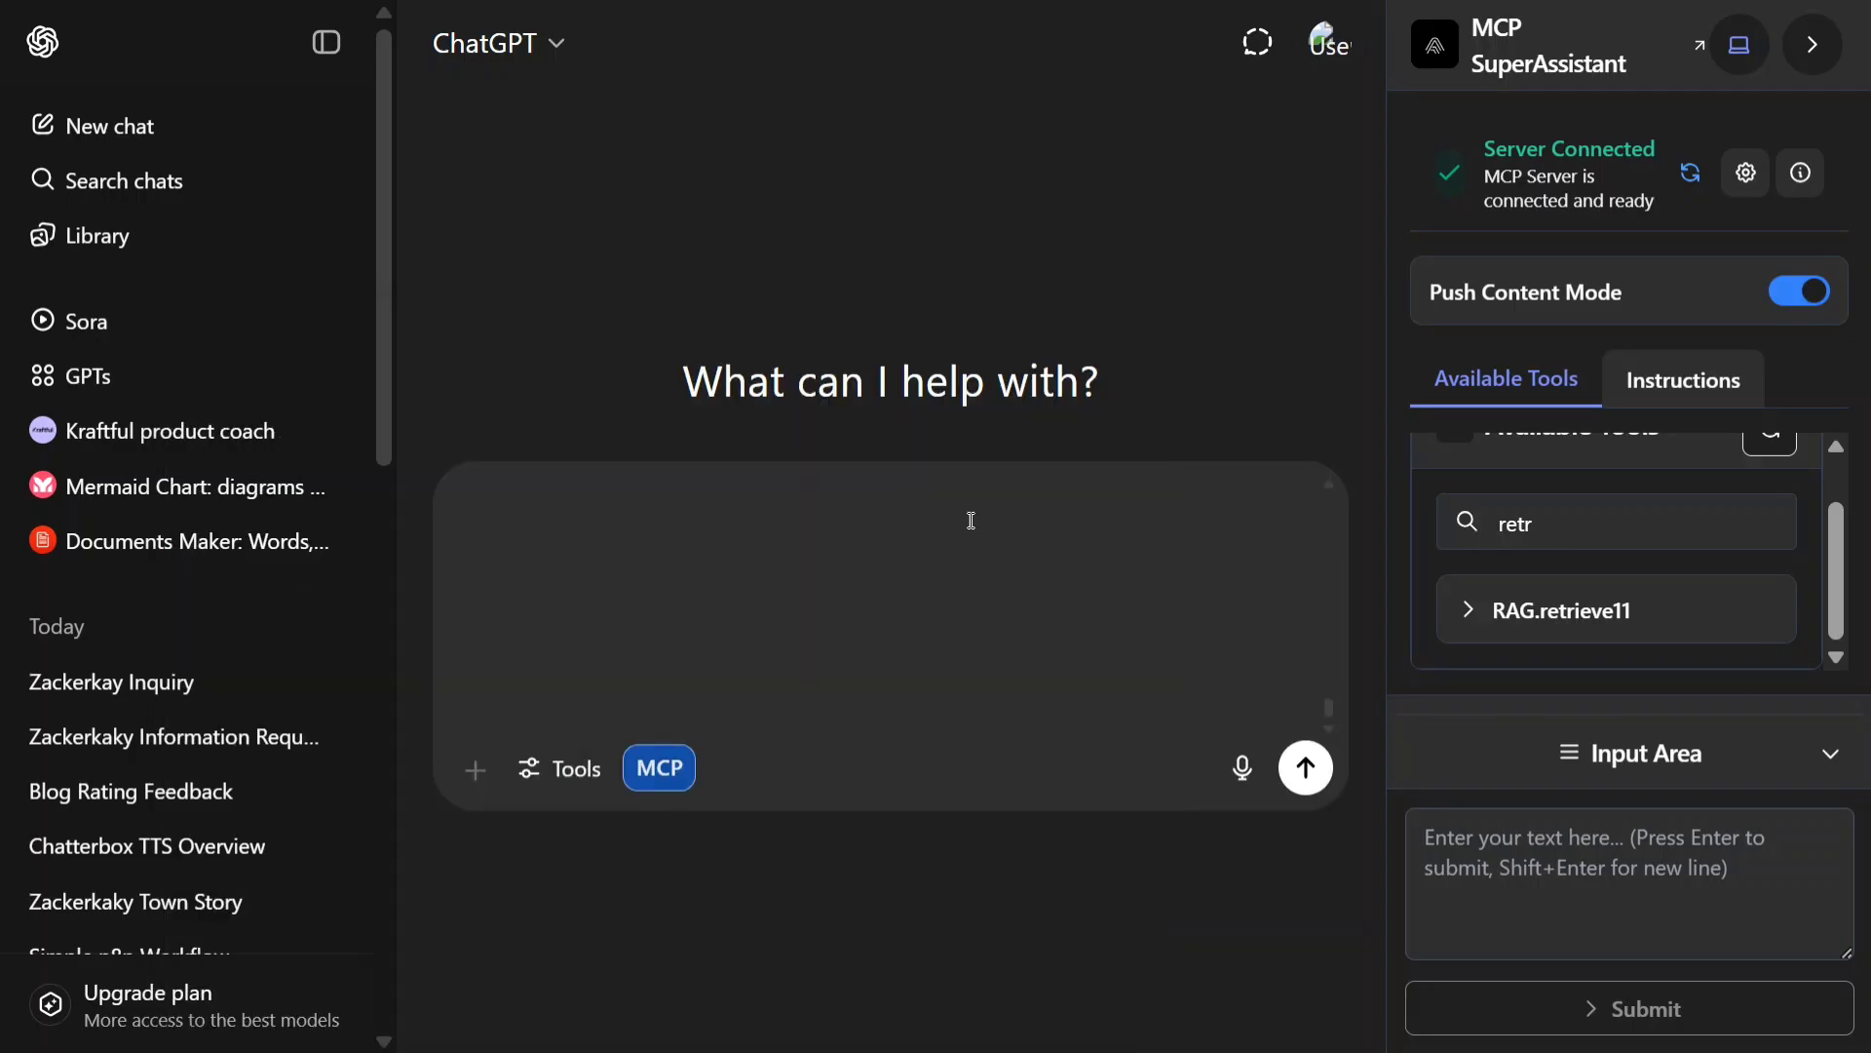
left_click(525, 689)
key("ctrl+super")
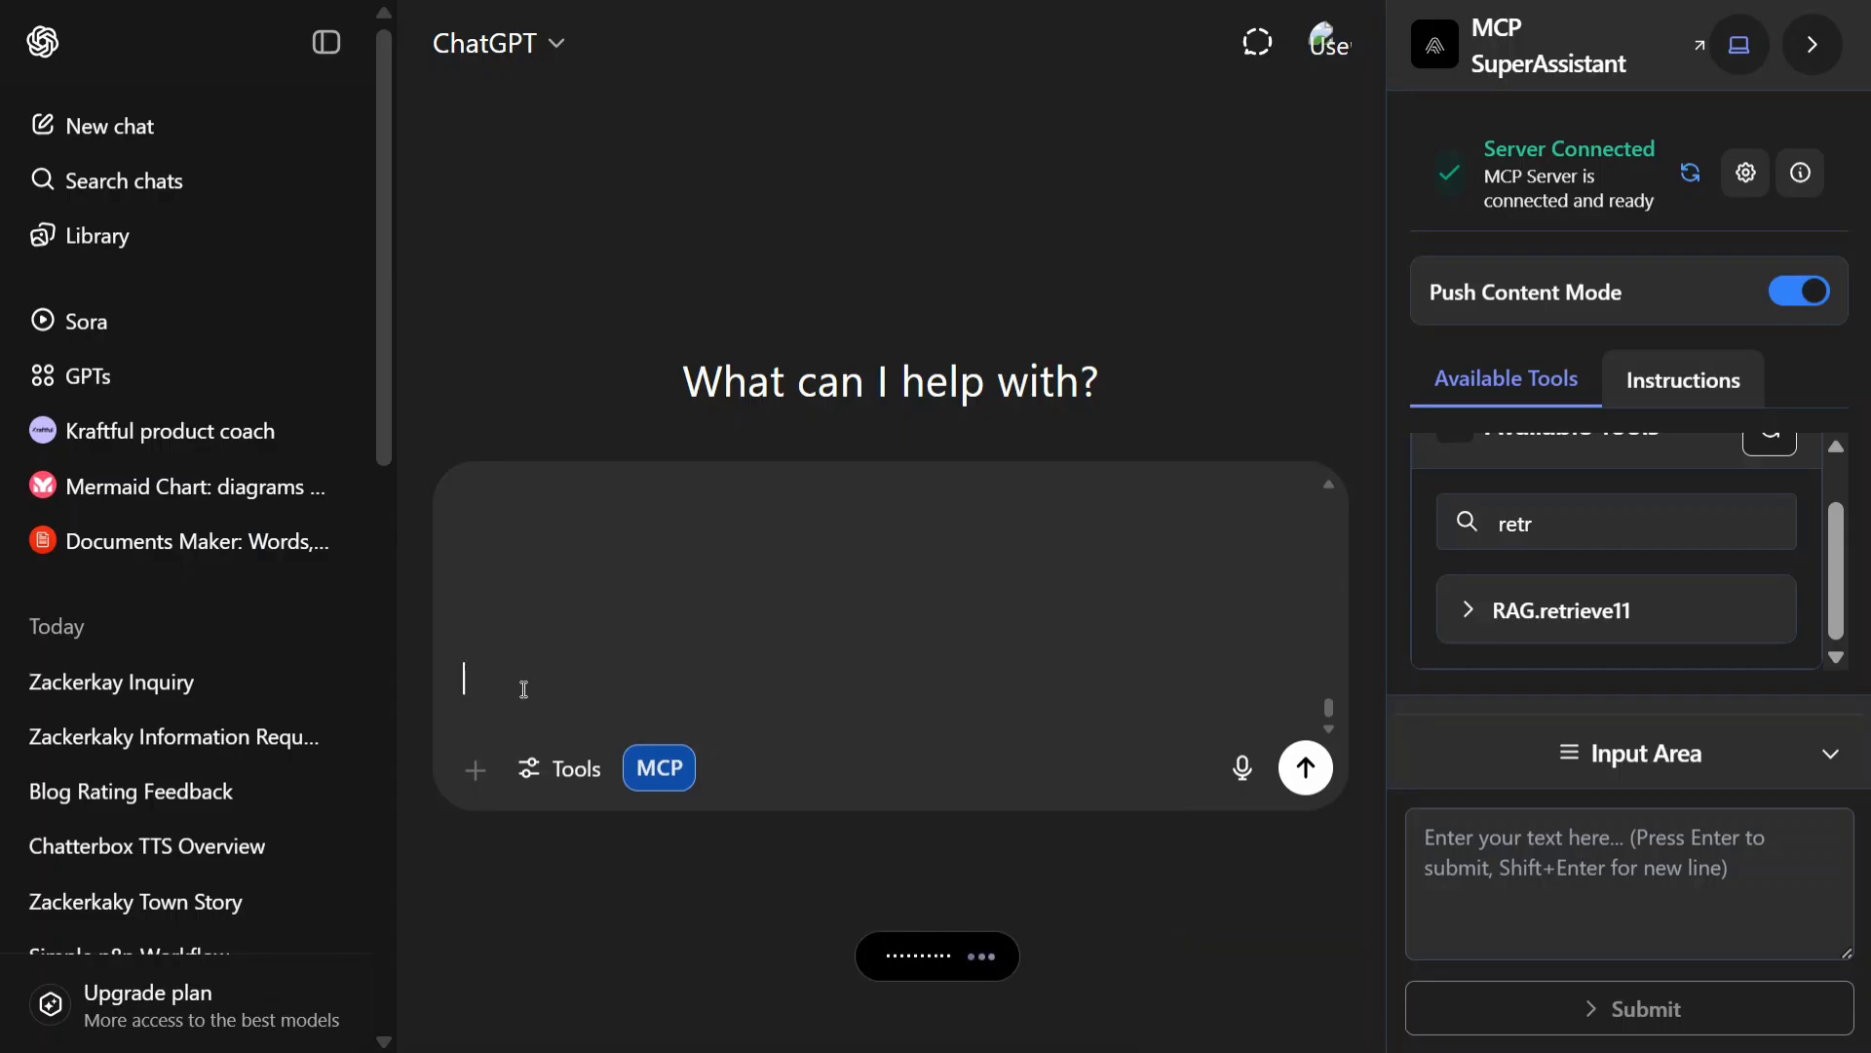
key("Return")
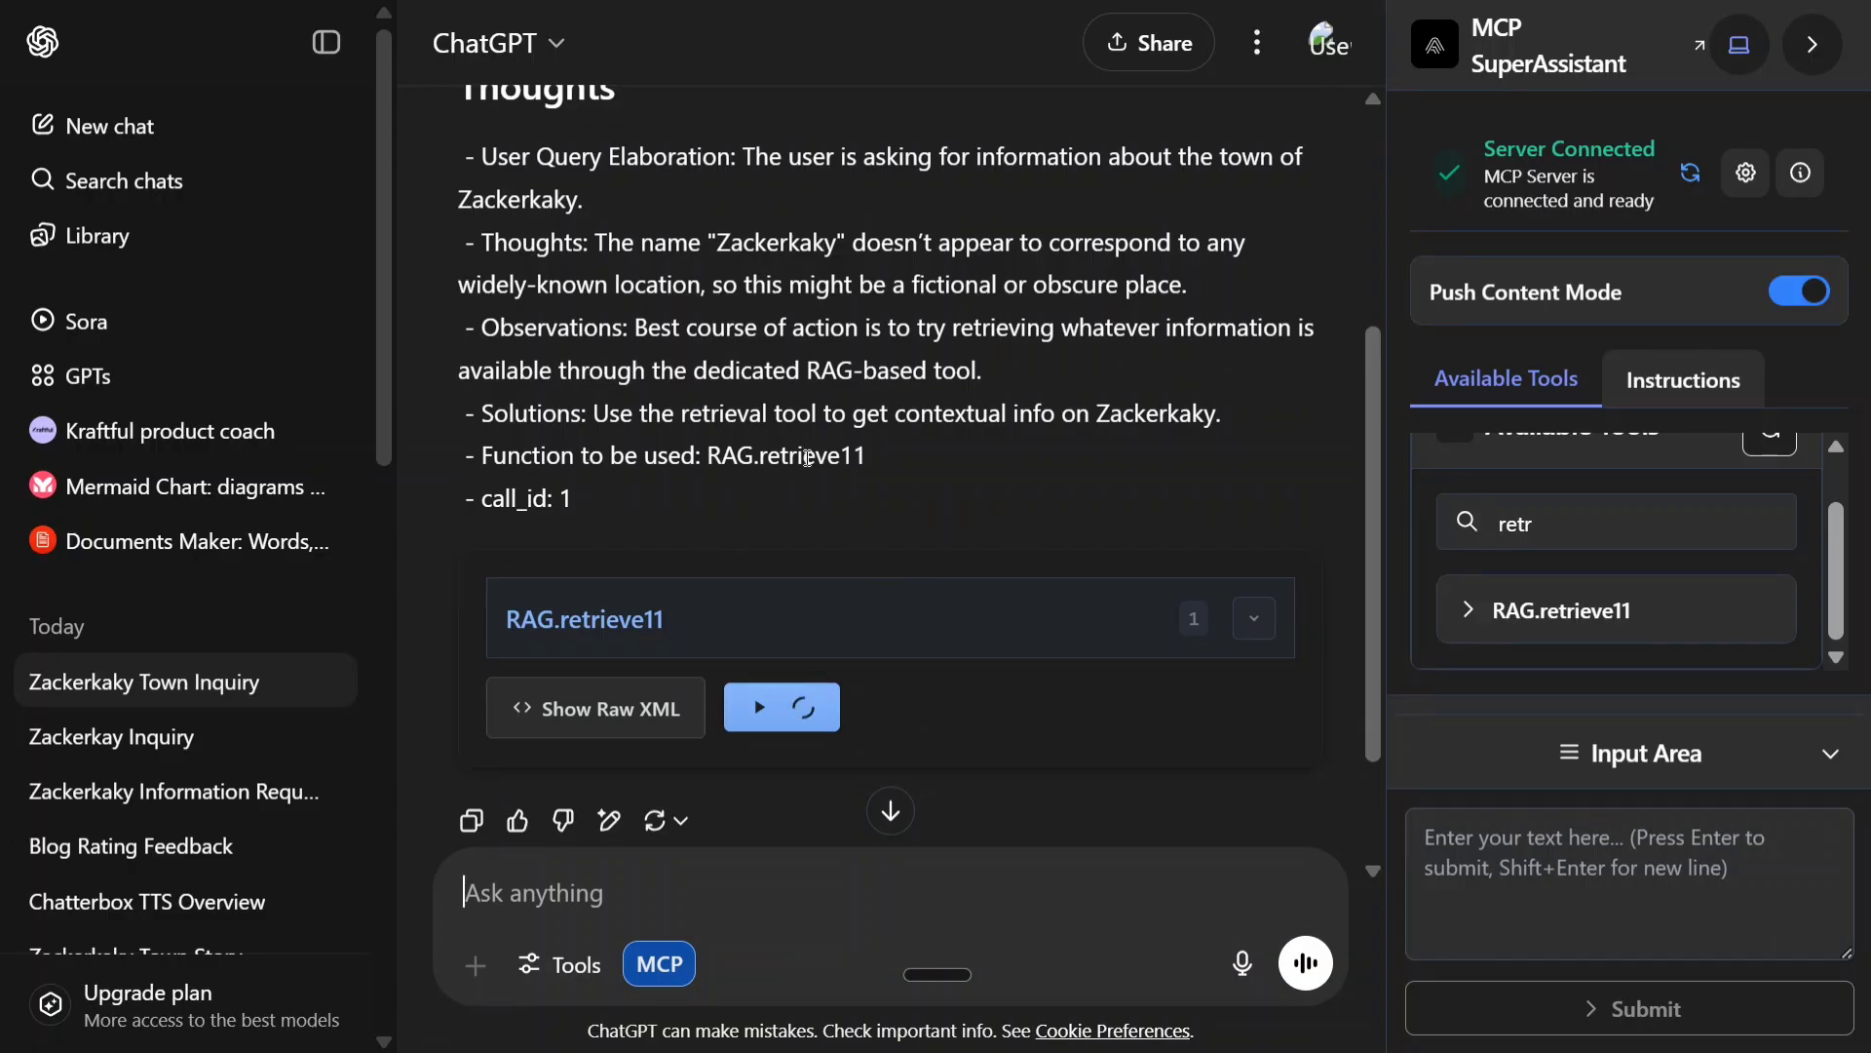
- Read ChatGPT's full reply on Zackerkaky's origins, Zackra weaving, darkness curse and pilgrimages
scroll(818, 463, "down", 2)
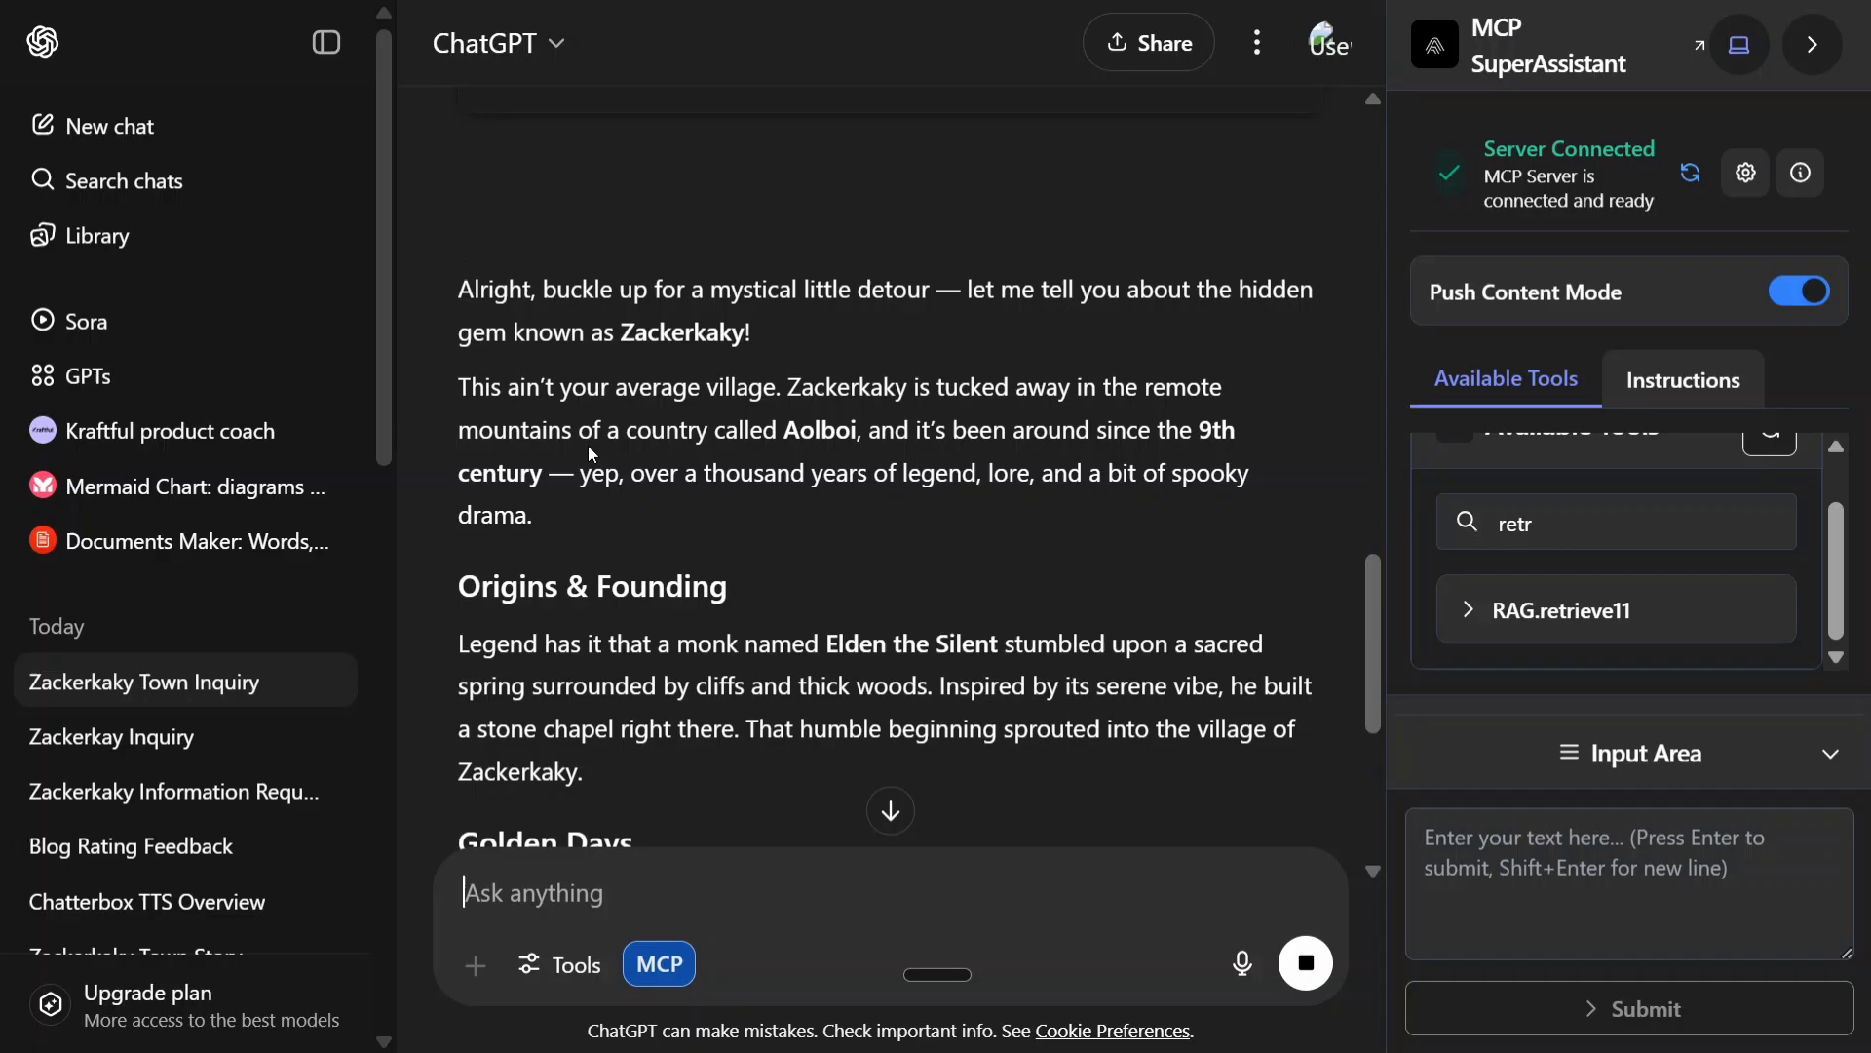
scroll(652, 602, "down", 1)
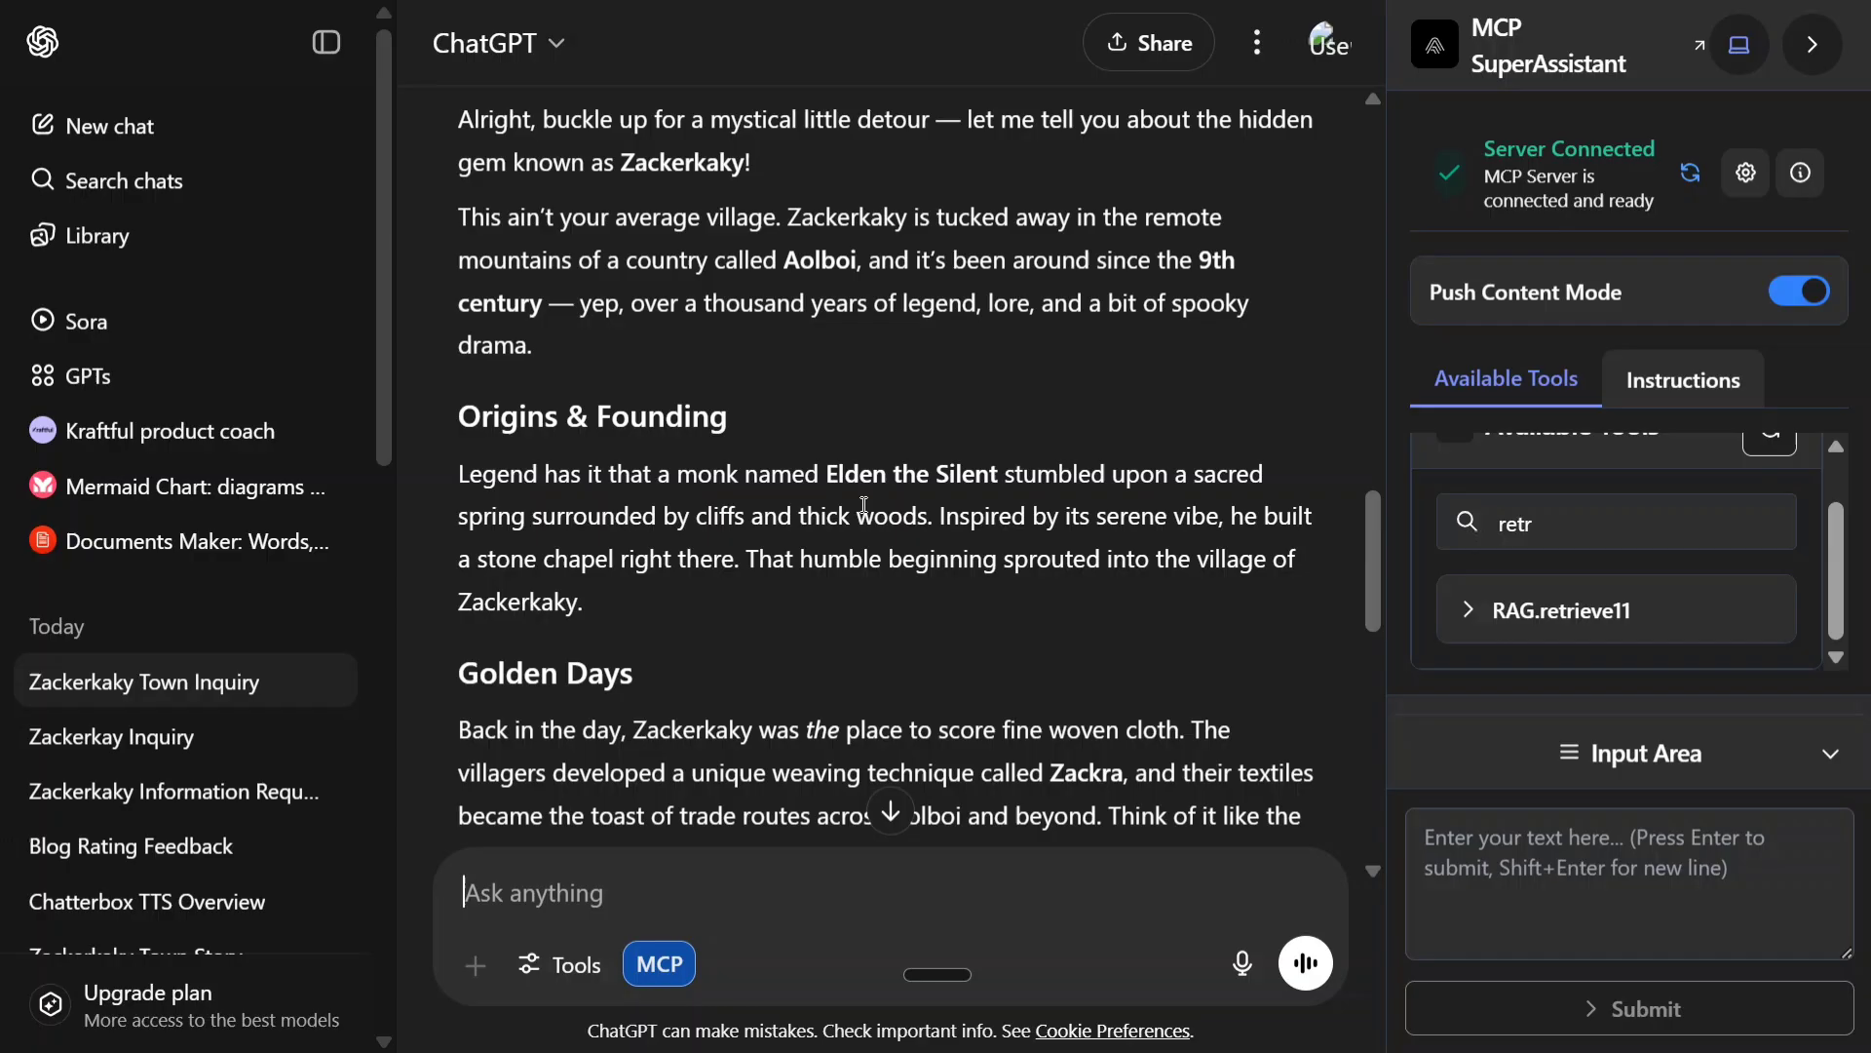
scroll(864, 504, "down", 3)
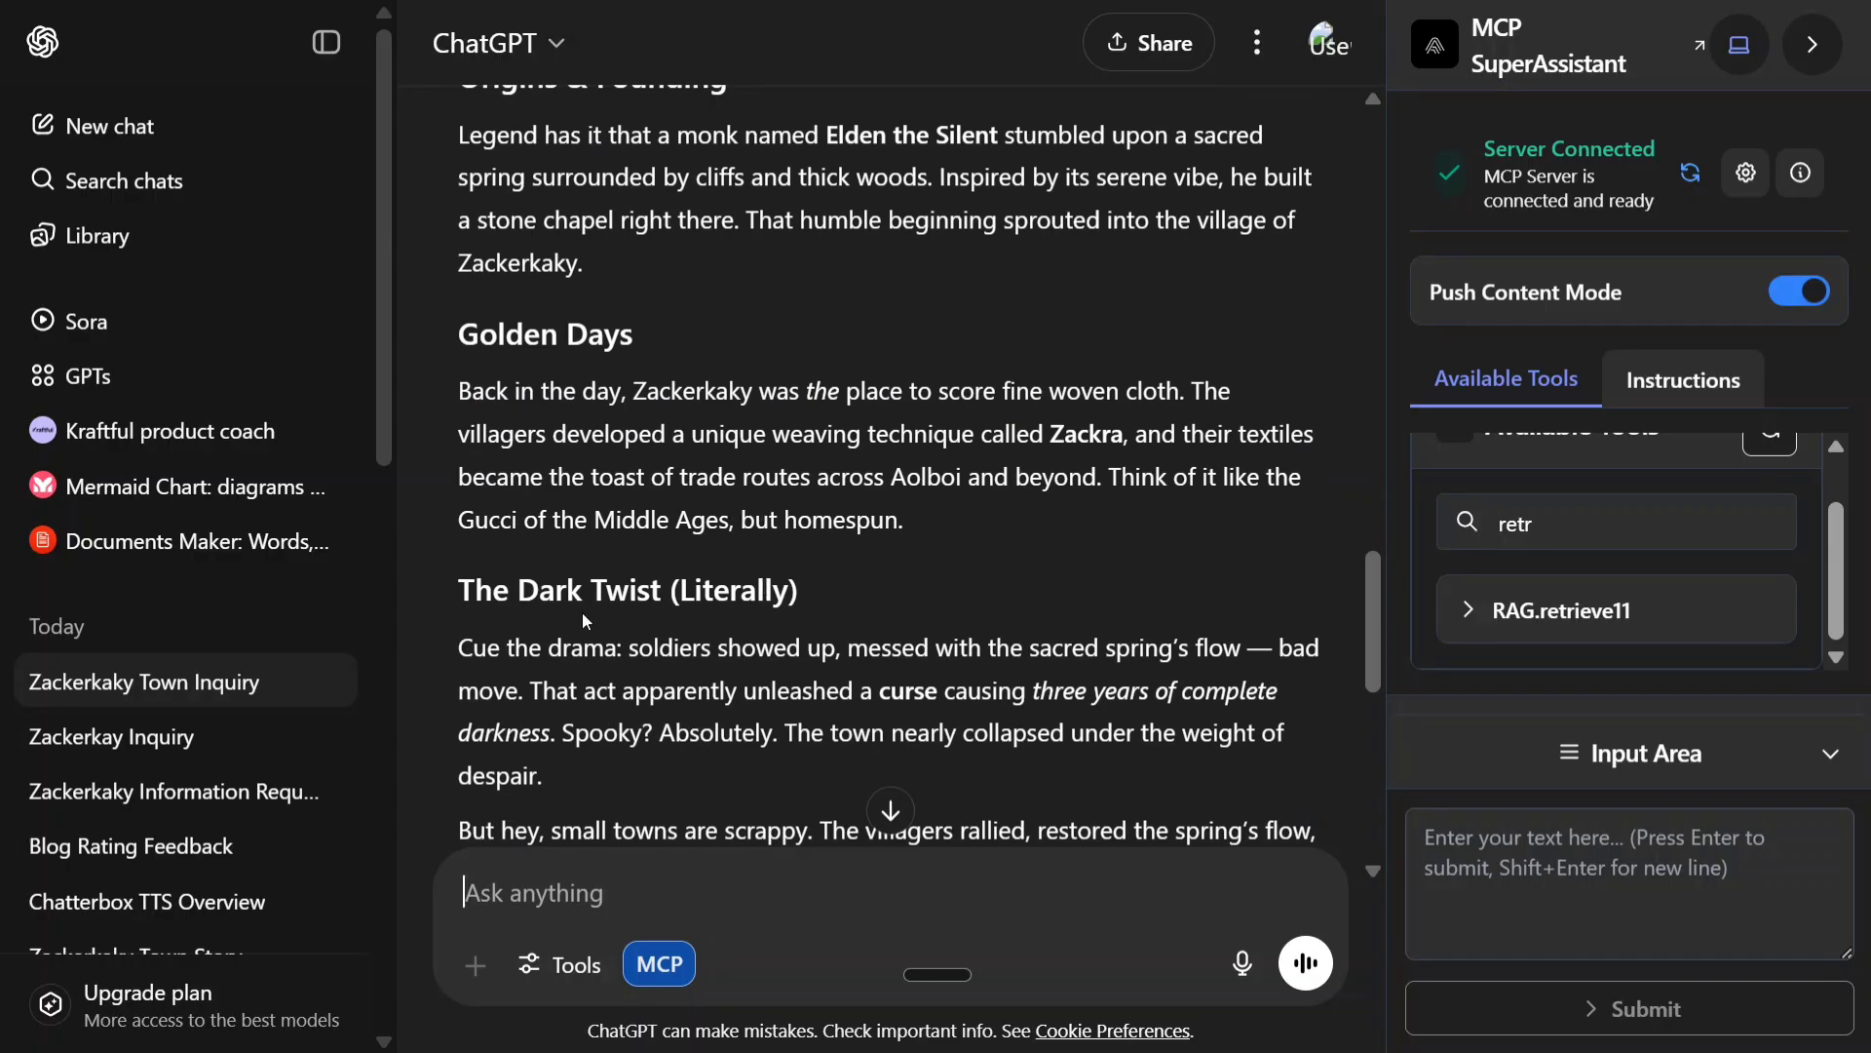
scroll(925, 643, "down", 3)
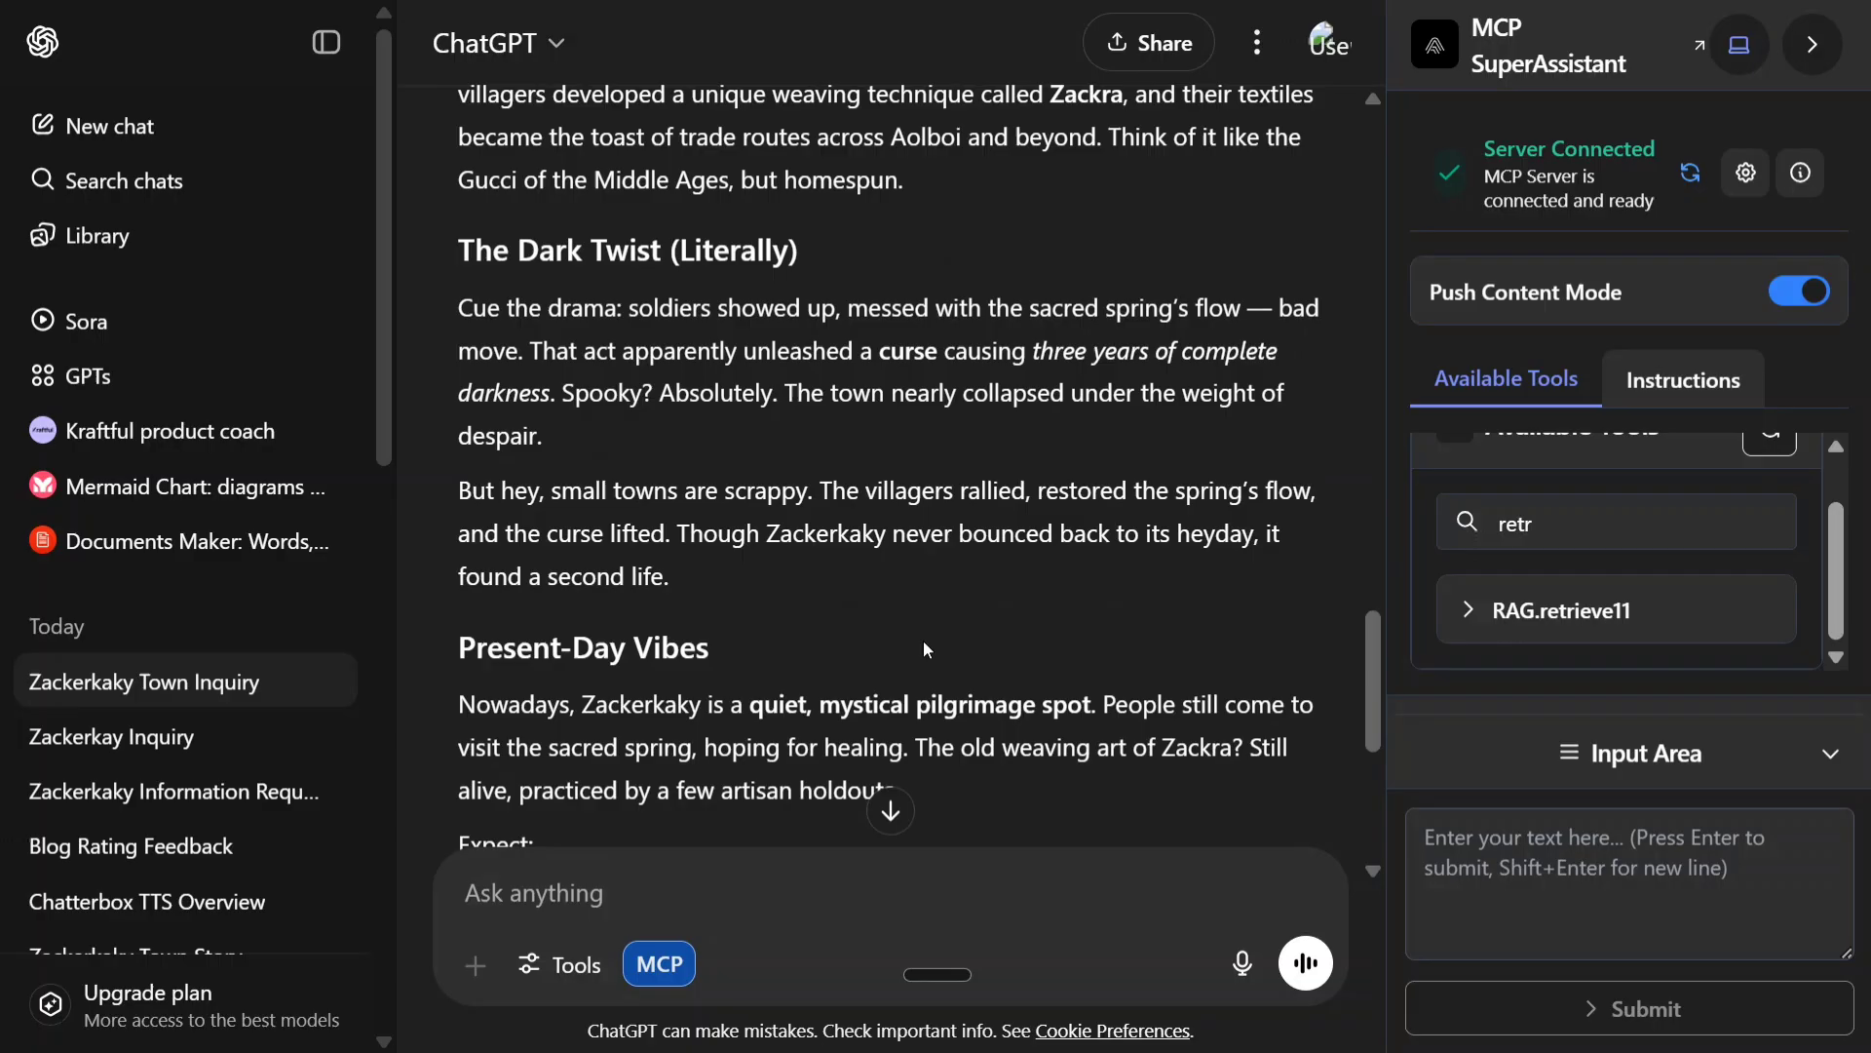
scroll(925, 647, "down", 3)
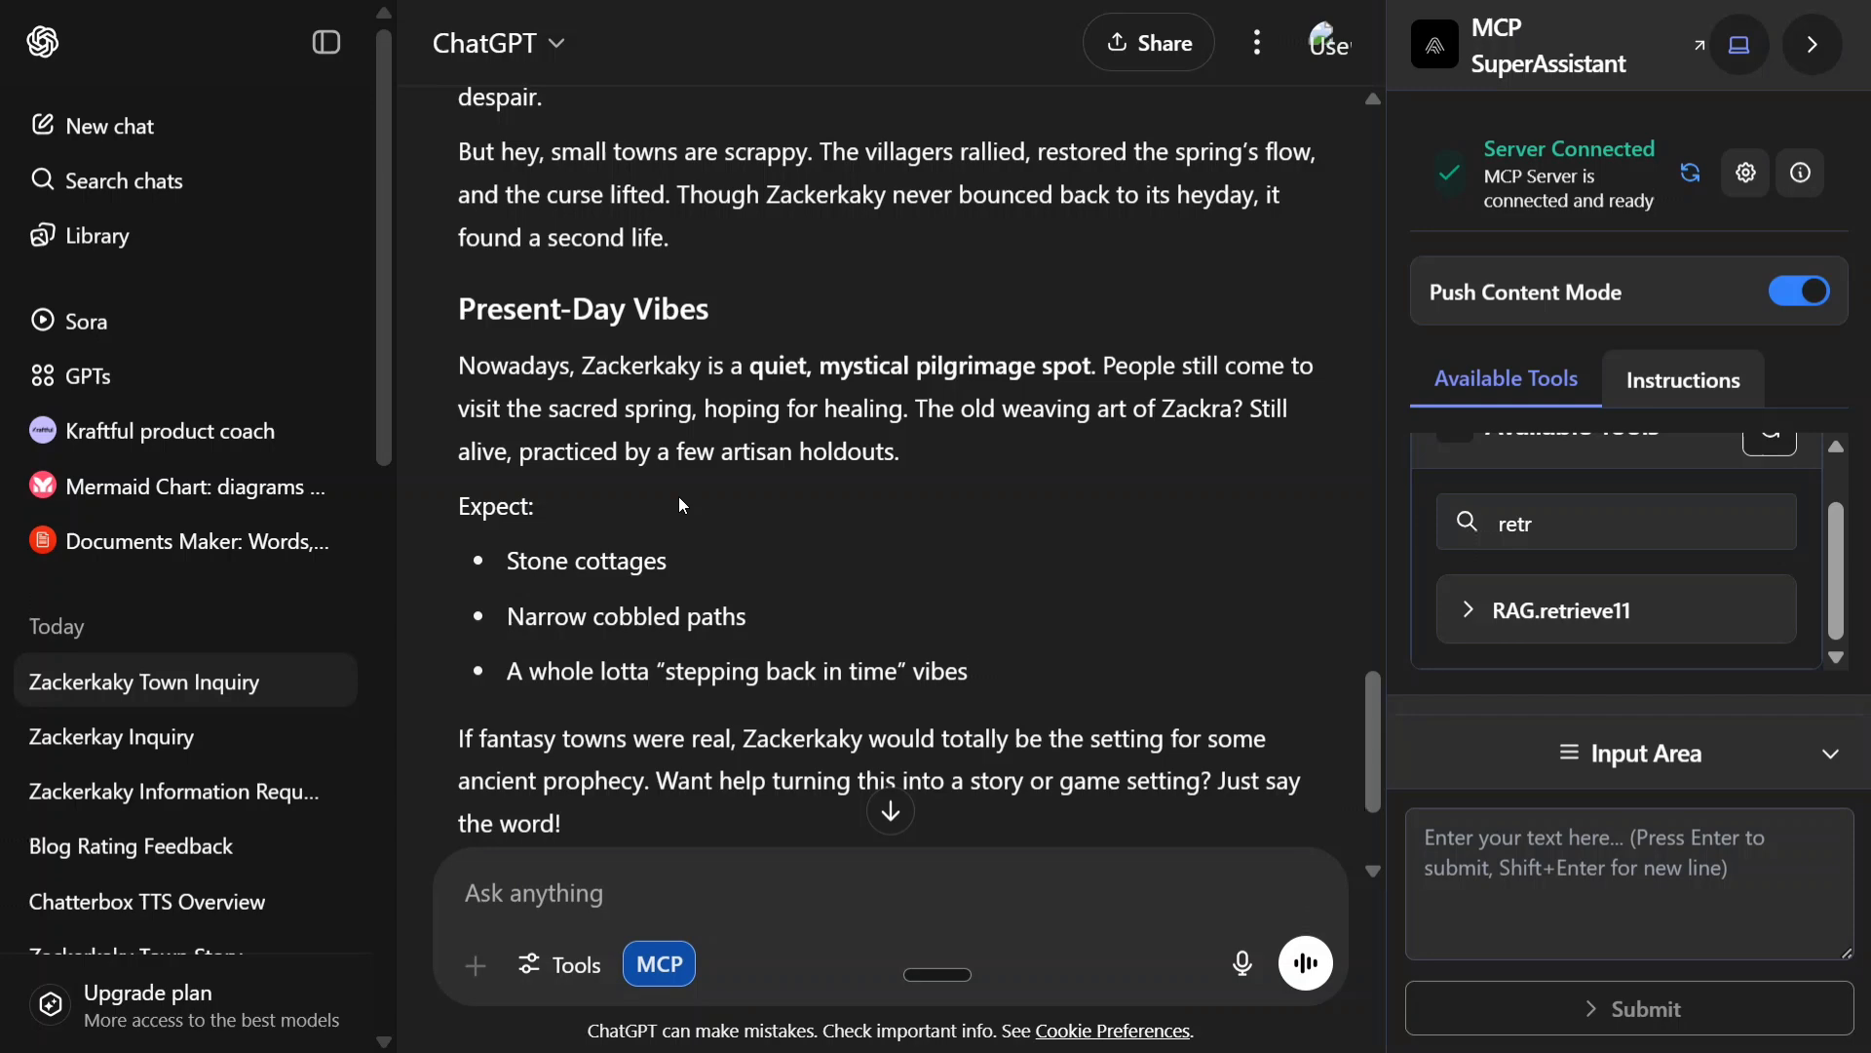
scroll(942, 529, "down", 2)
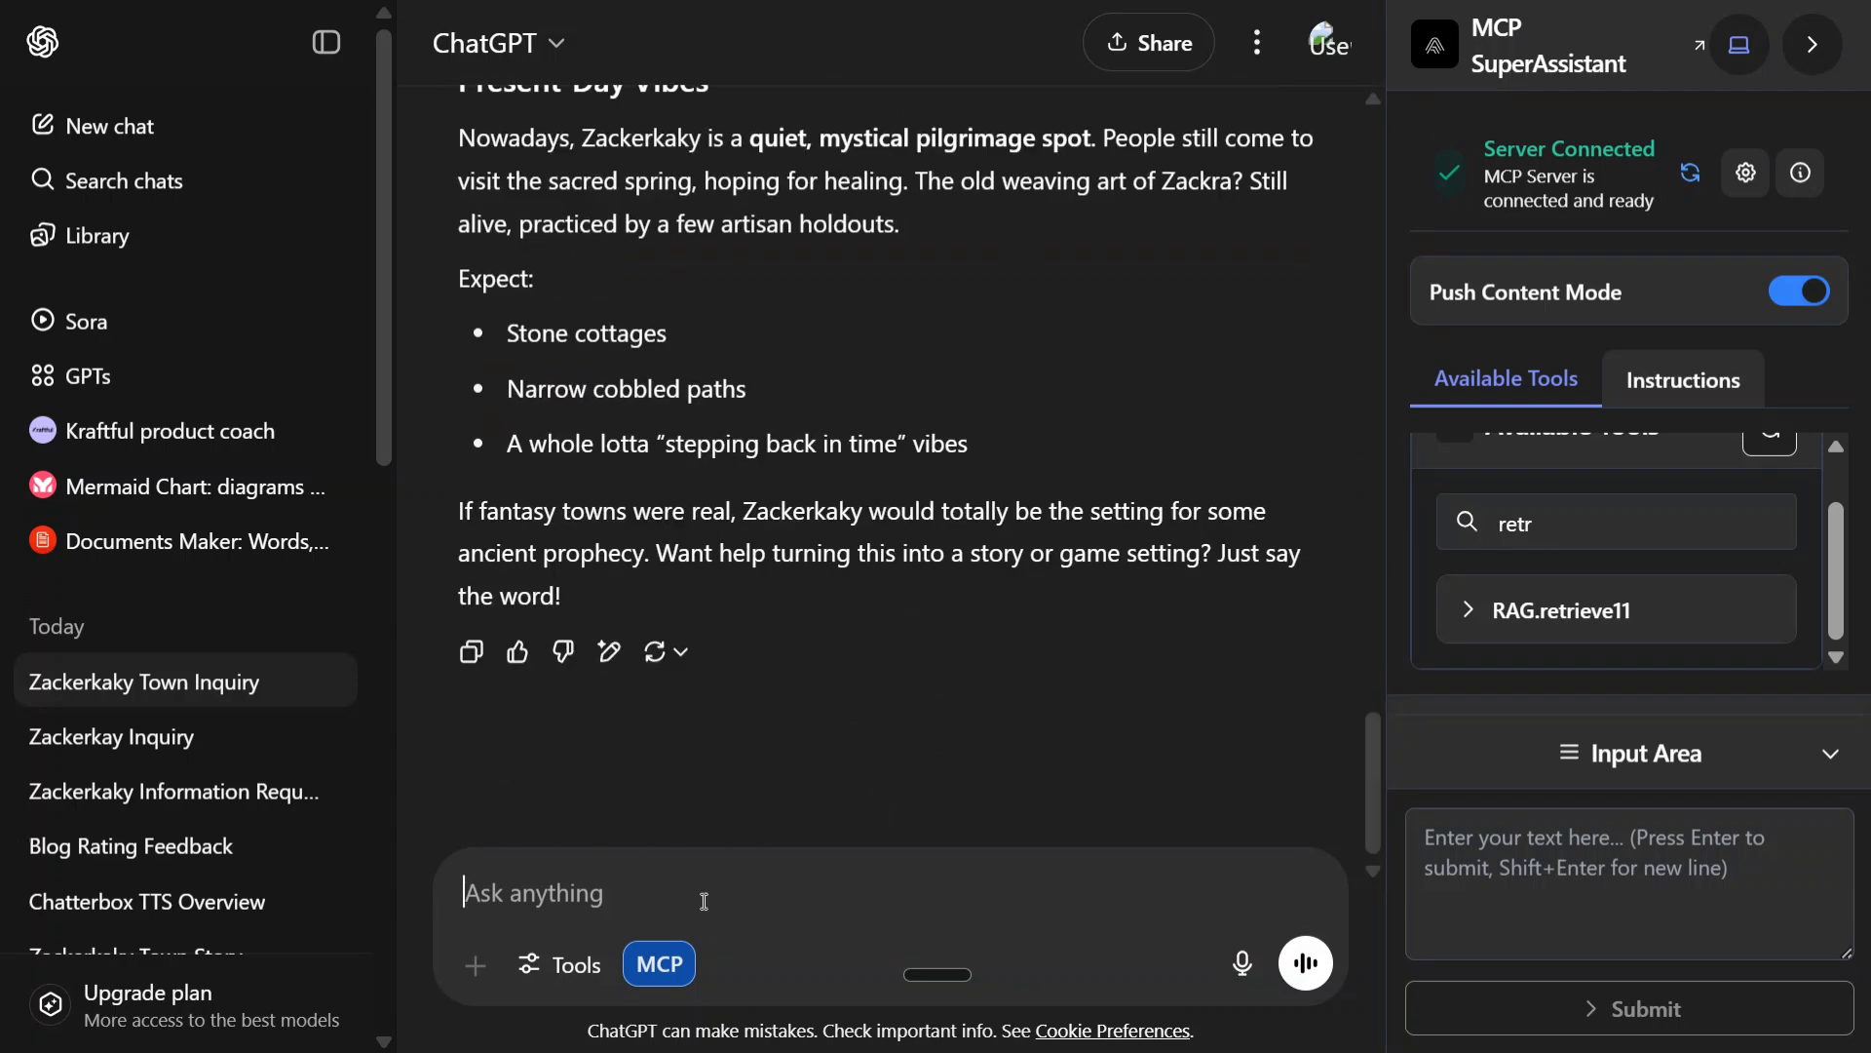
- Insert the SuperAssistant tool instructions into the chat box again
left_click(673, 964)
left_click(769, 838)
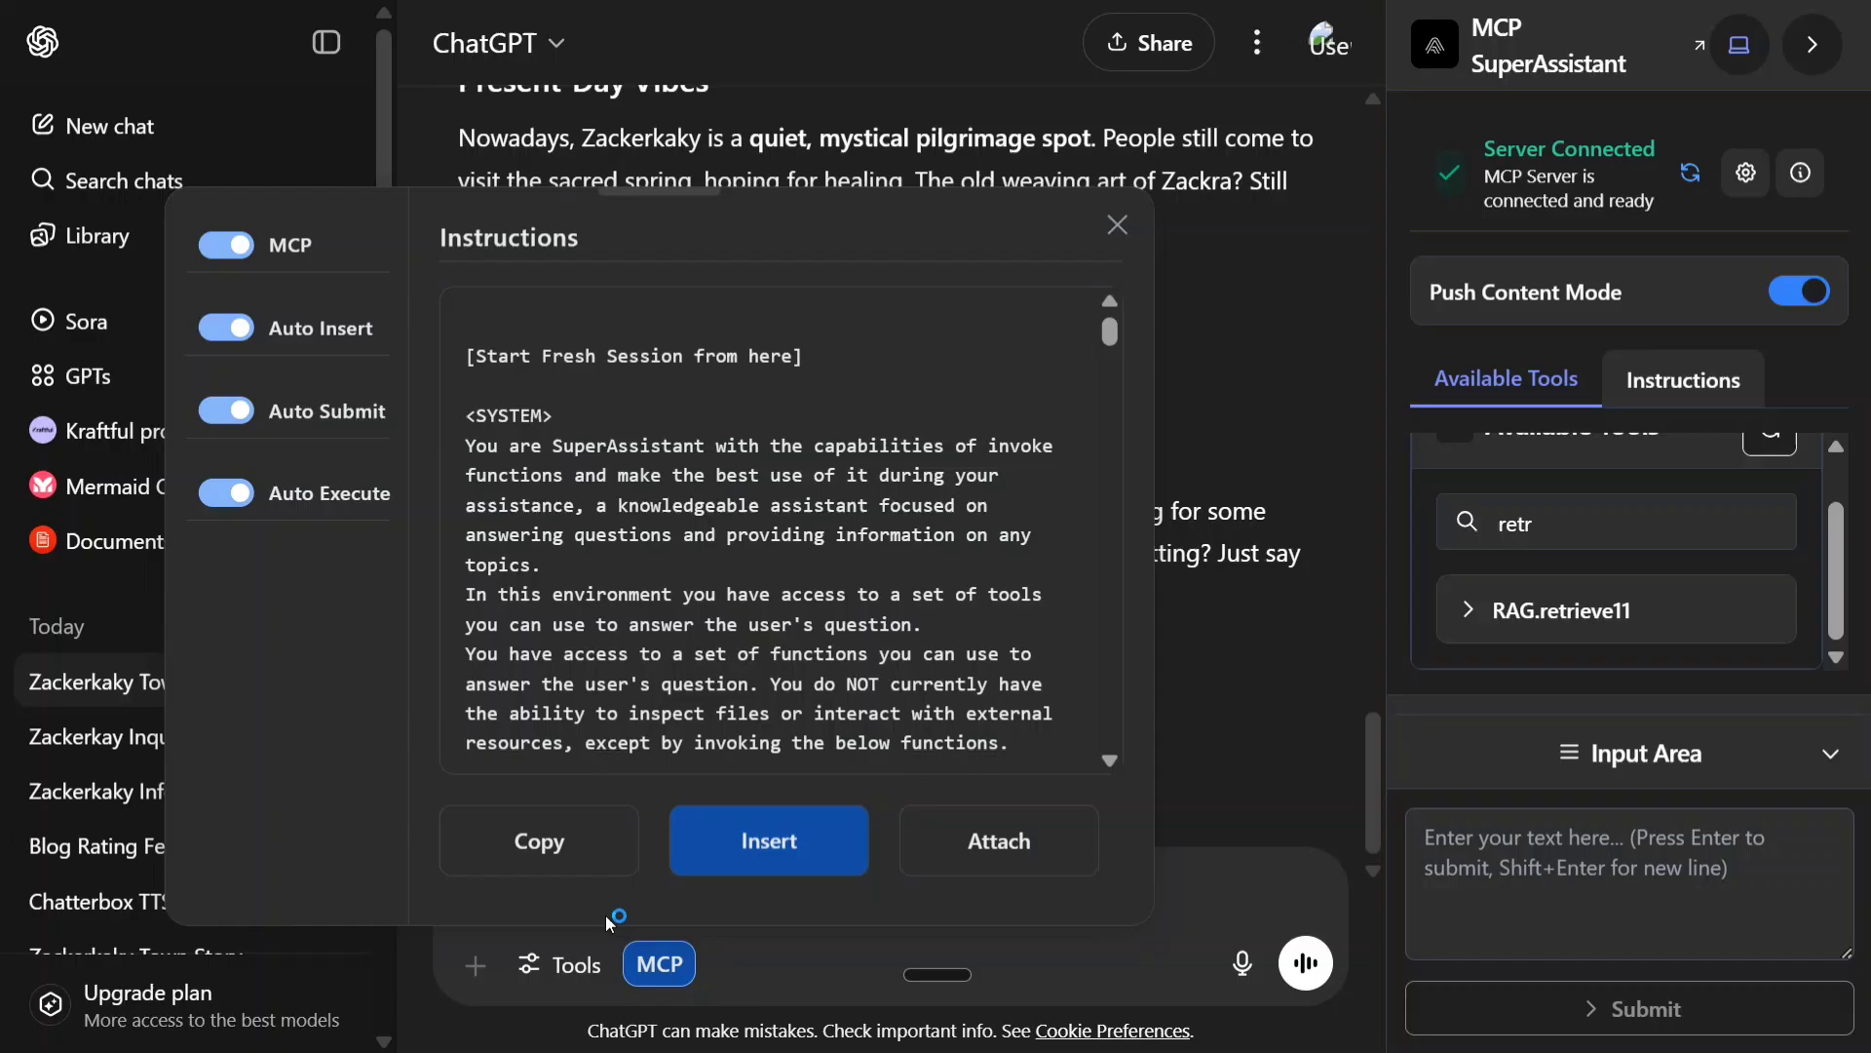
left_click(1202, 858)
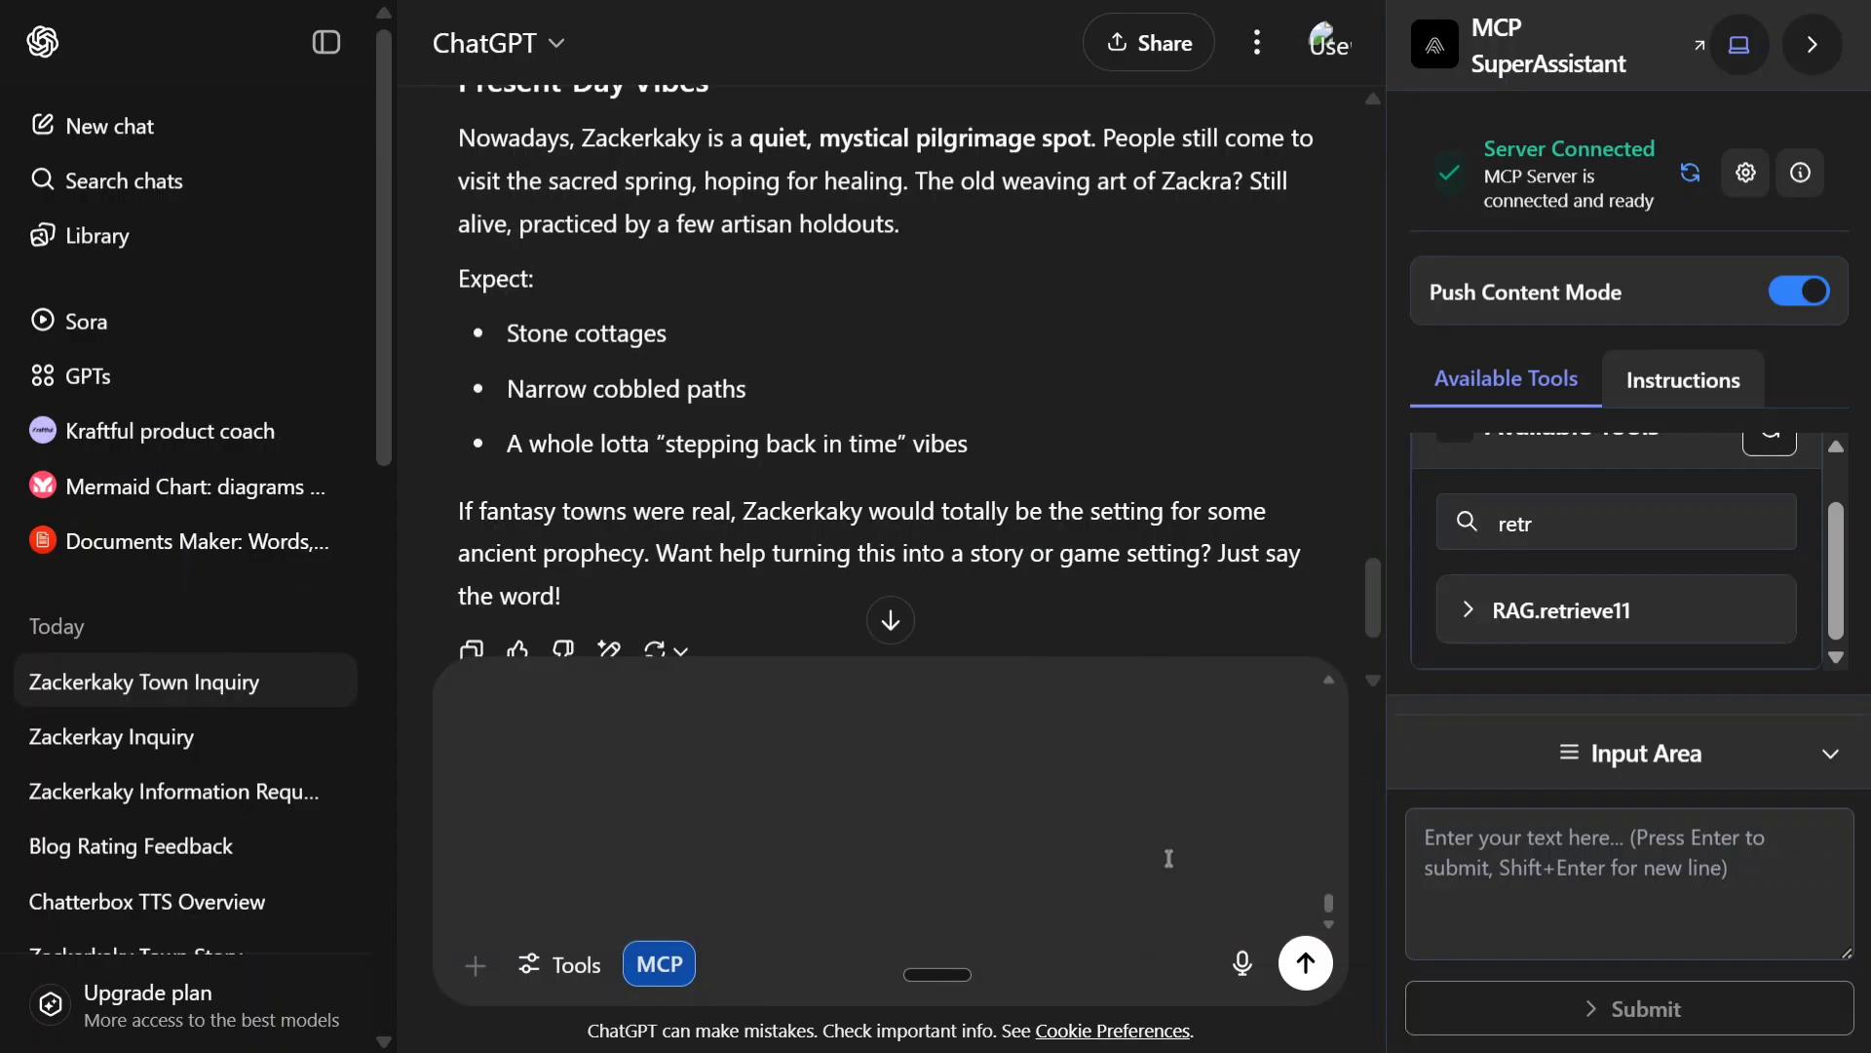
- Dictate 'What is Zakra?', correct the spelling to Zackra, and send it
key("ctrl+super")
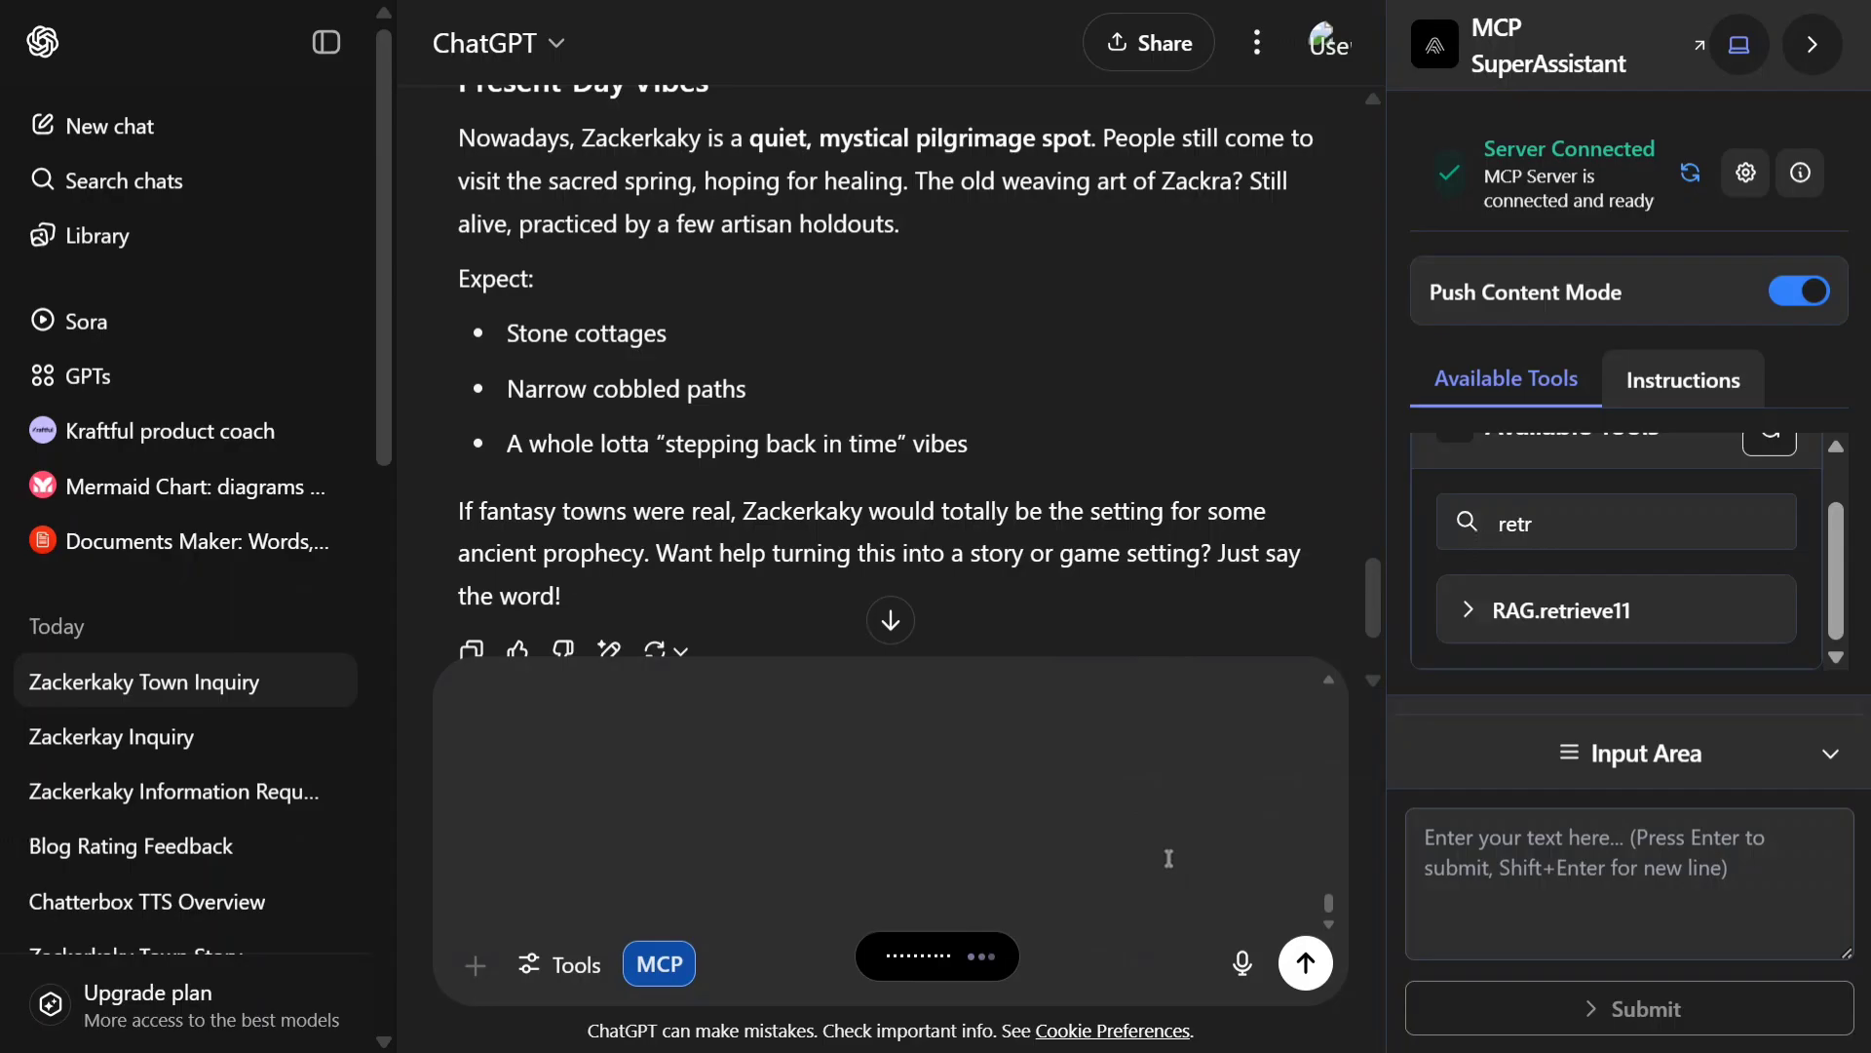
key("Left")
key("Left")
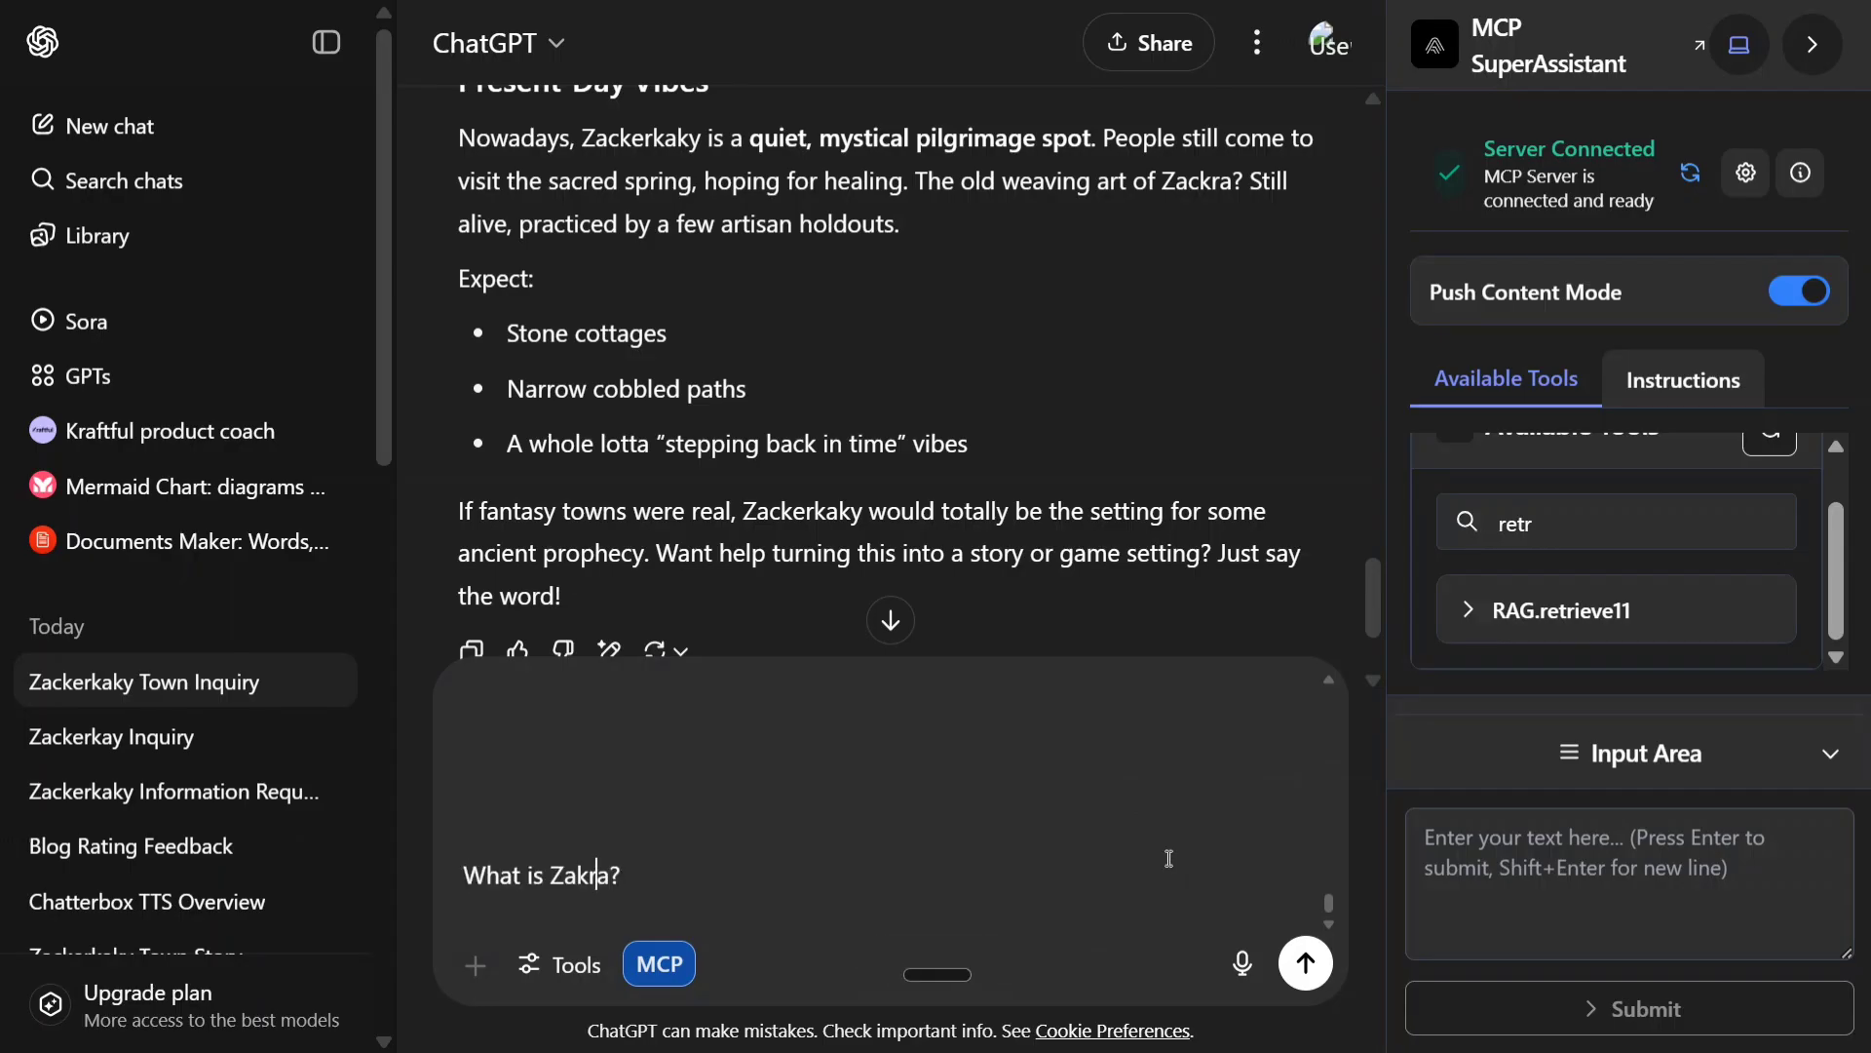
key("Left")
key("Left")
type("c")
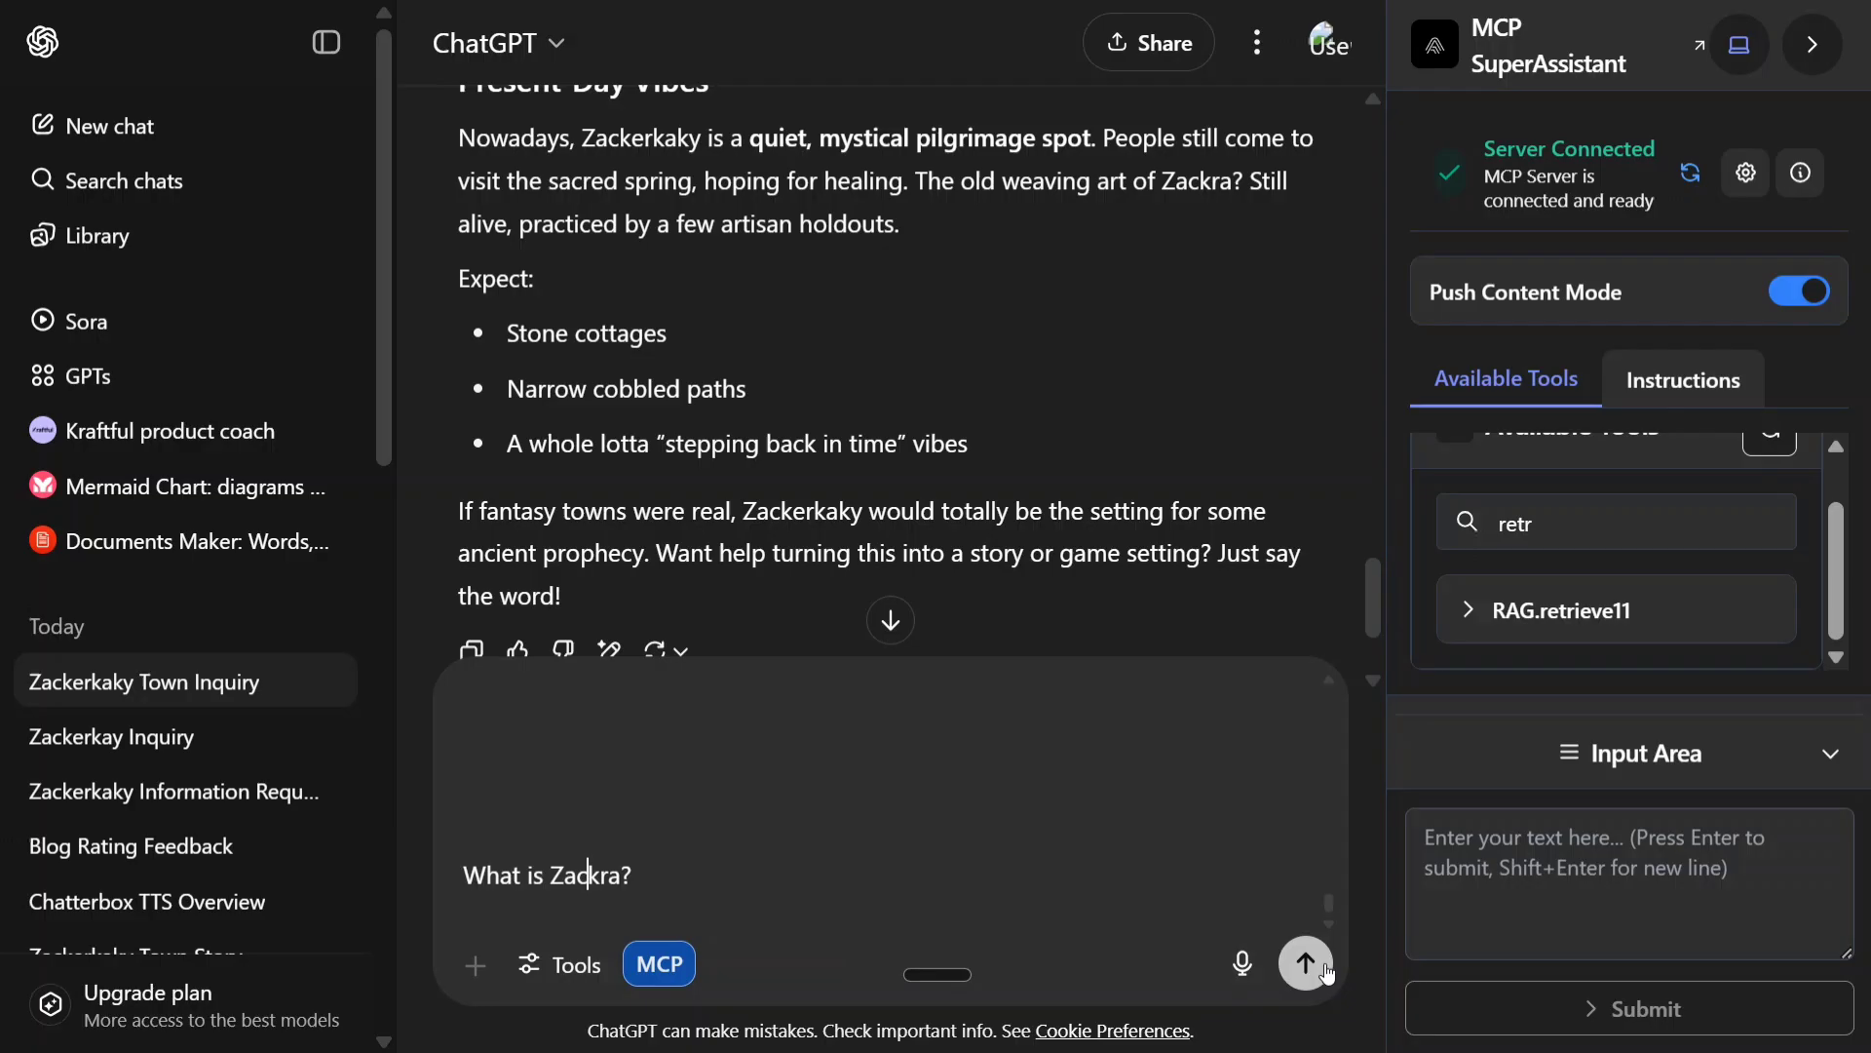
left_click(1306, 963)
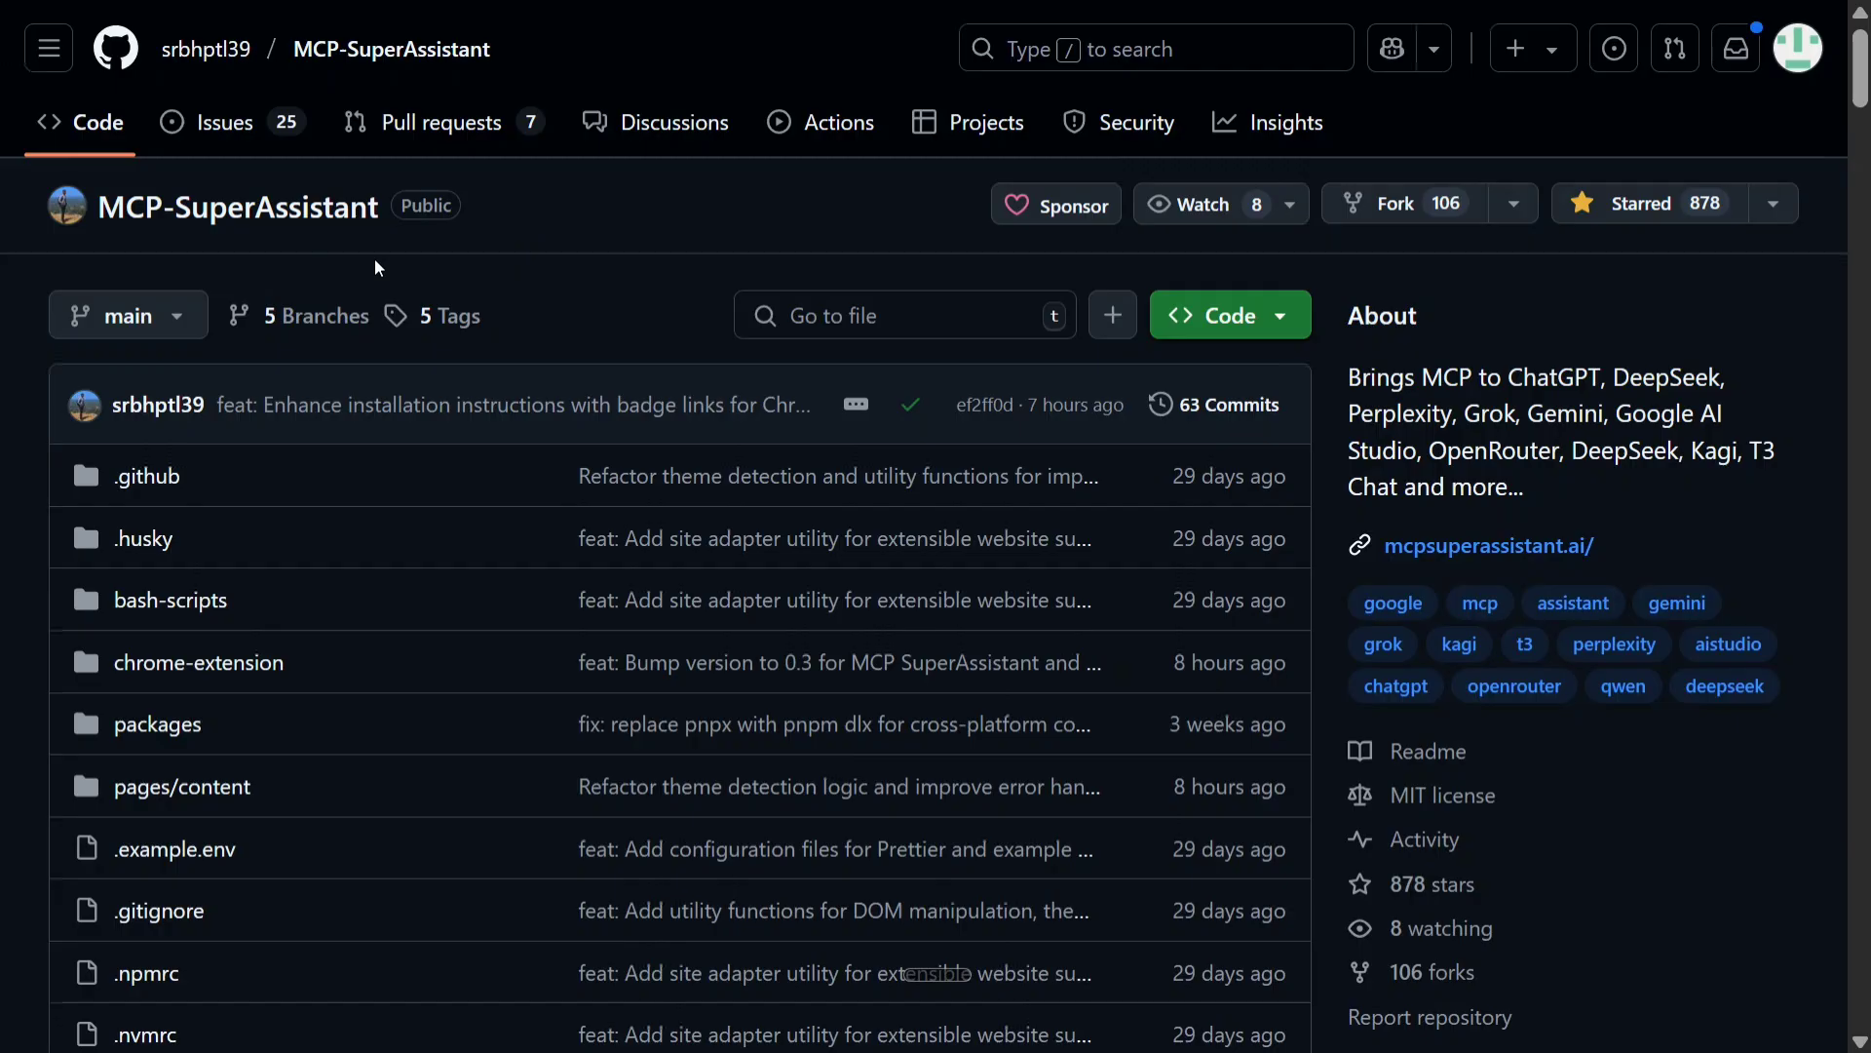
- Scroll the MCP-SuperAssistant README down to its Key Features list
scroll(375, 260, "down", 20)
scroll(390, 311, "down", 1)
scroll(400, 348, "down", 8)
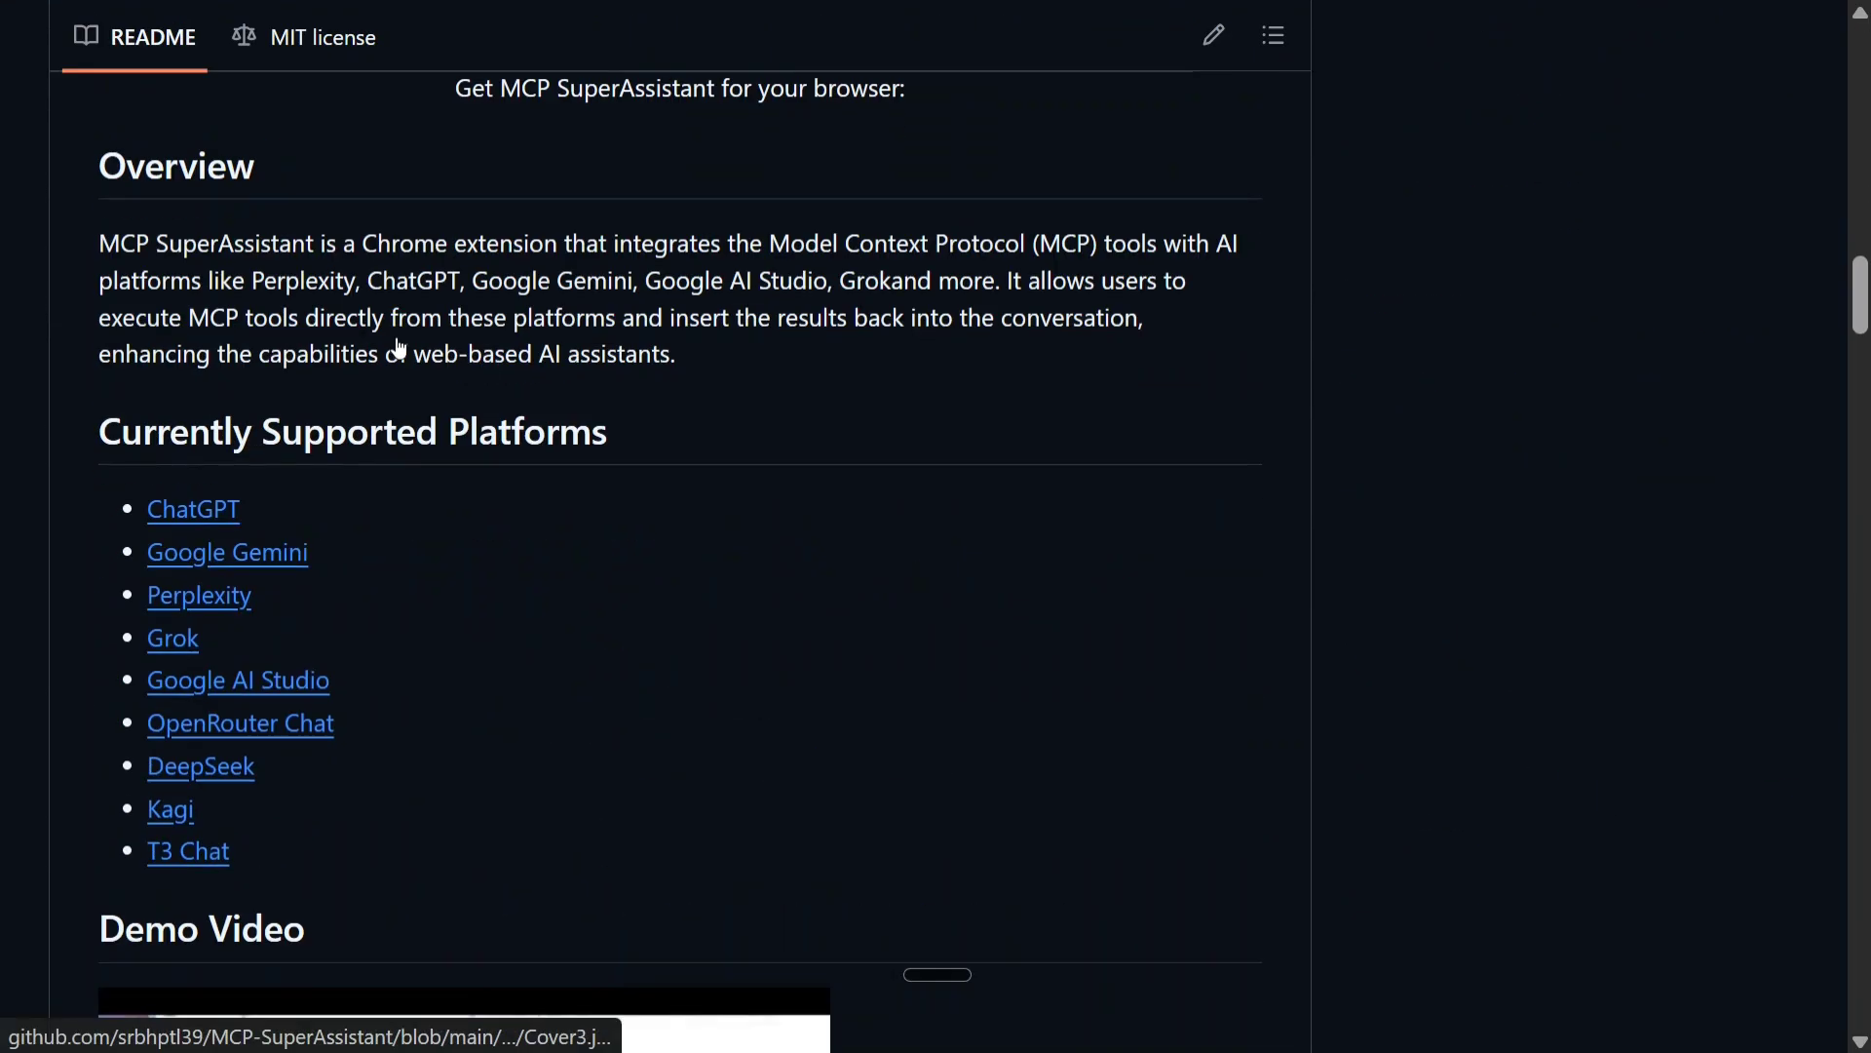
scroll(399, 341, "down", 5)
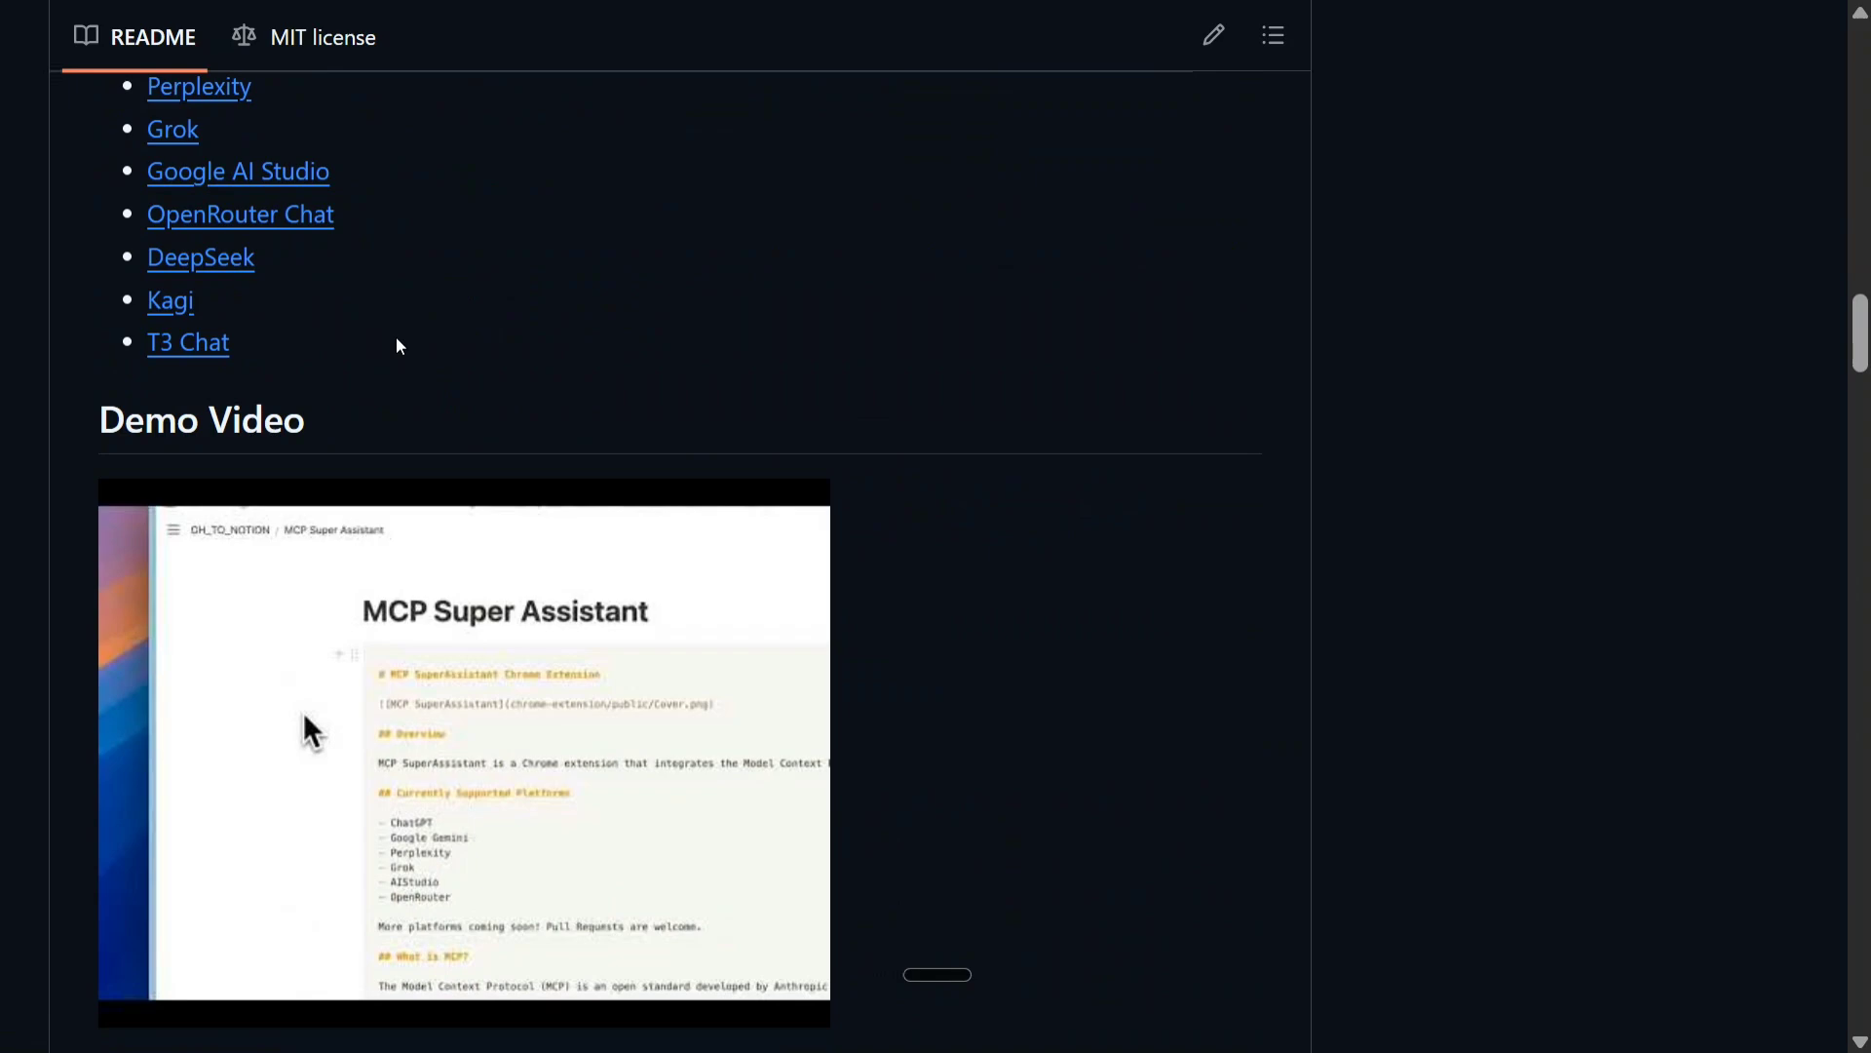
scroll(399, 346, "down", 9)
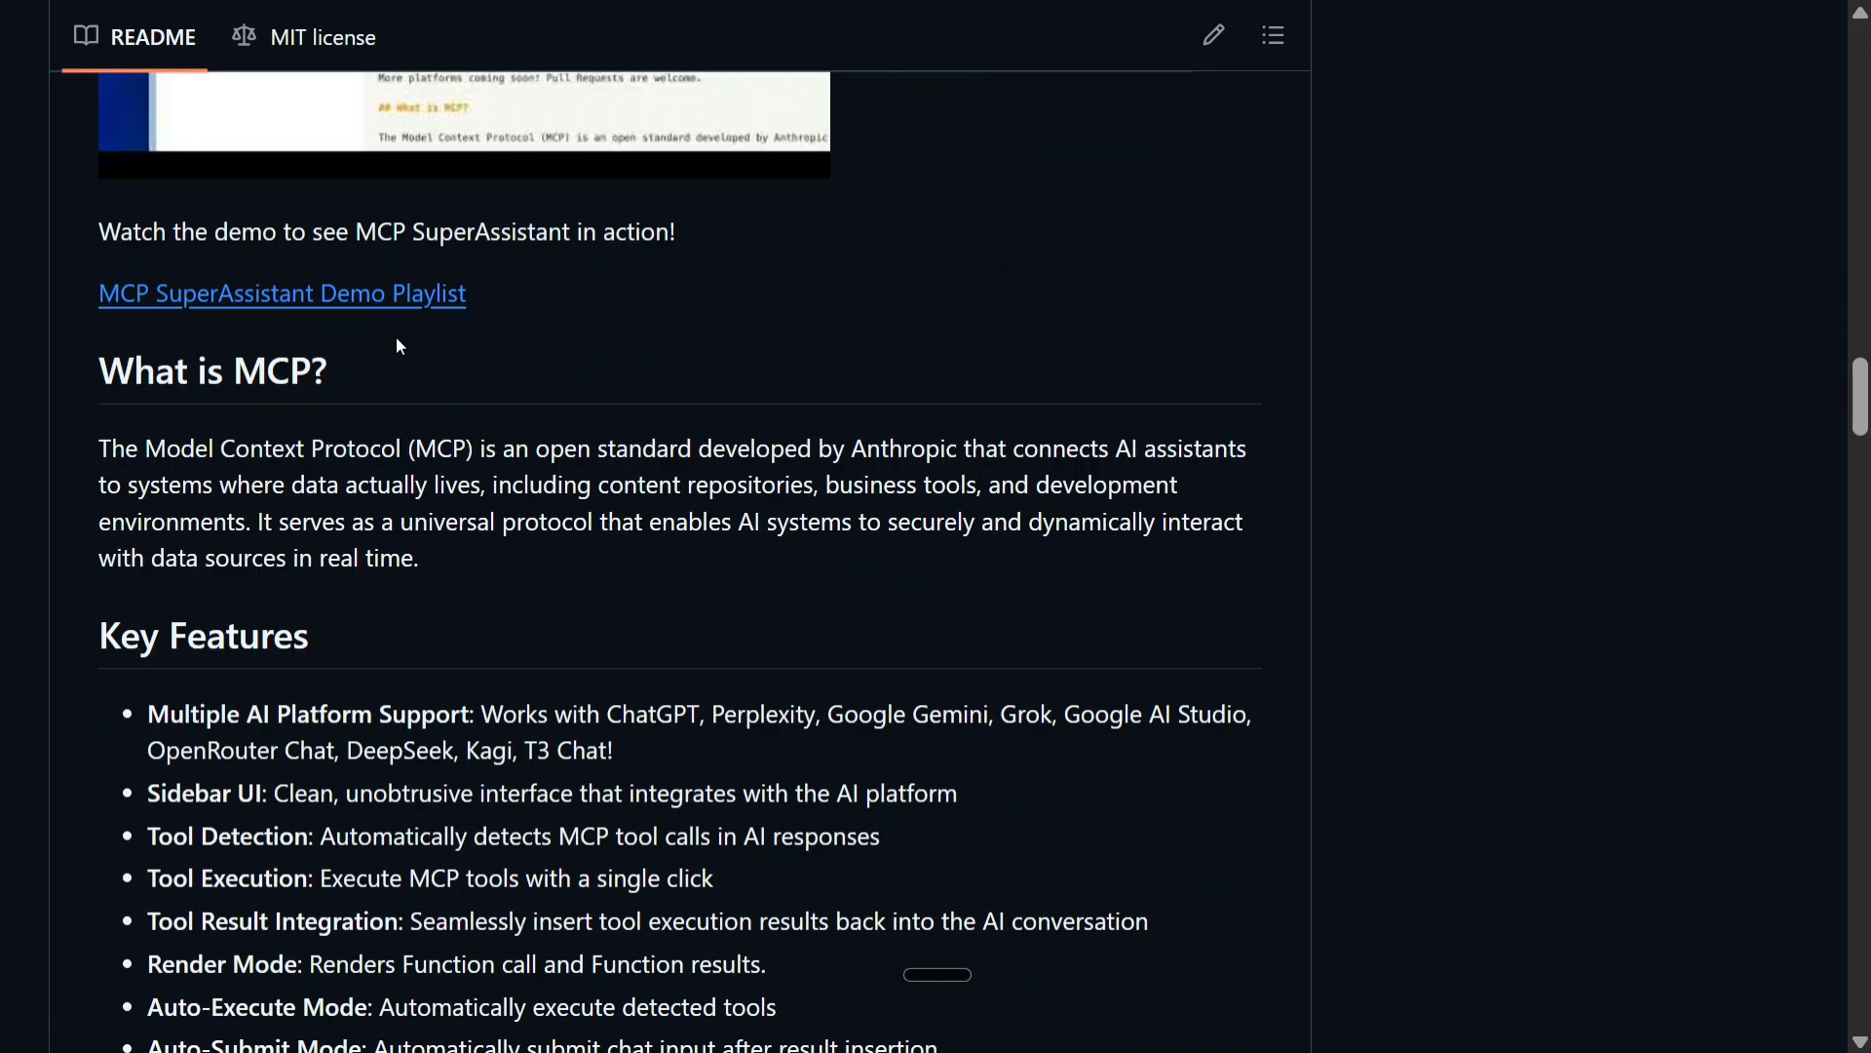
scroll(399, 346, "down", 1)
scroll(400, 346, "down", 4)
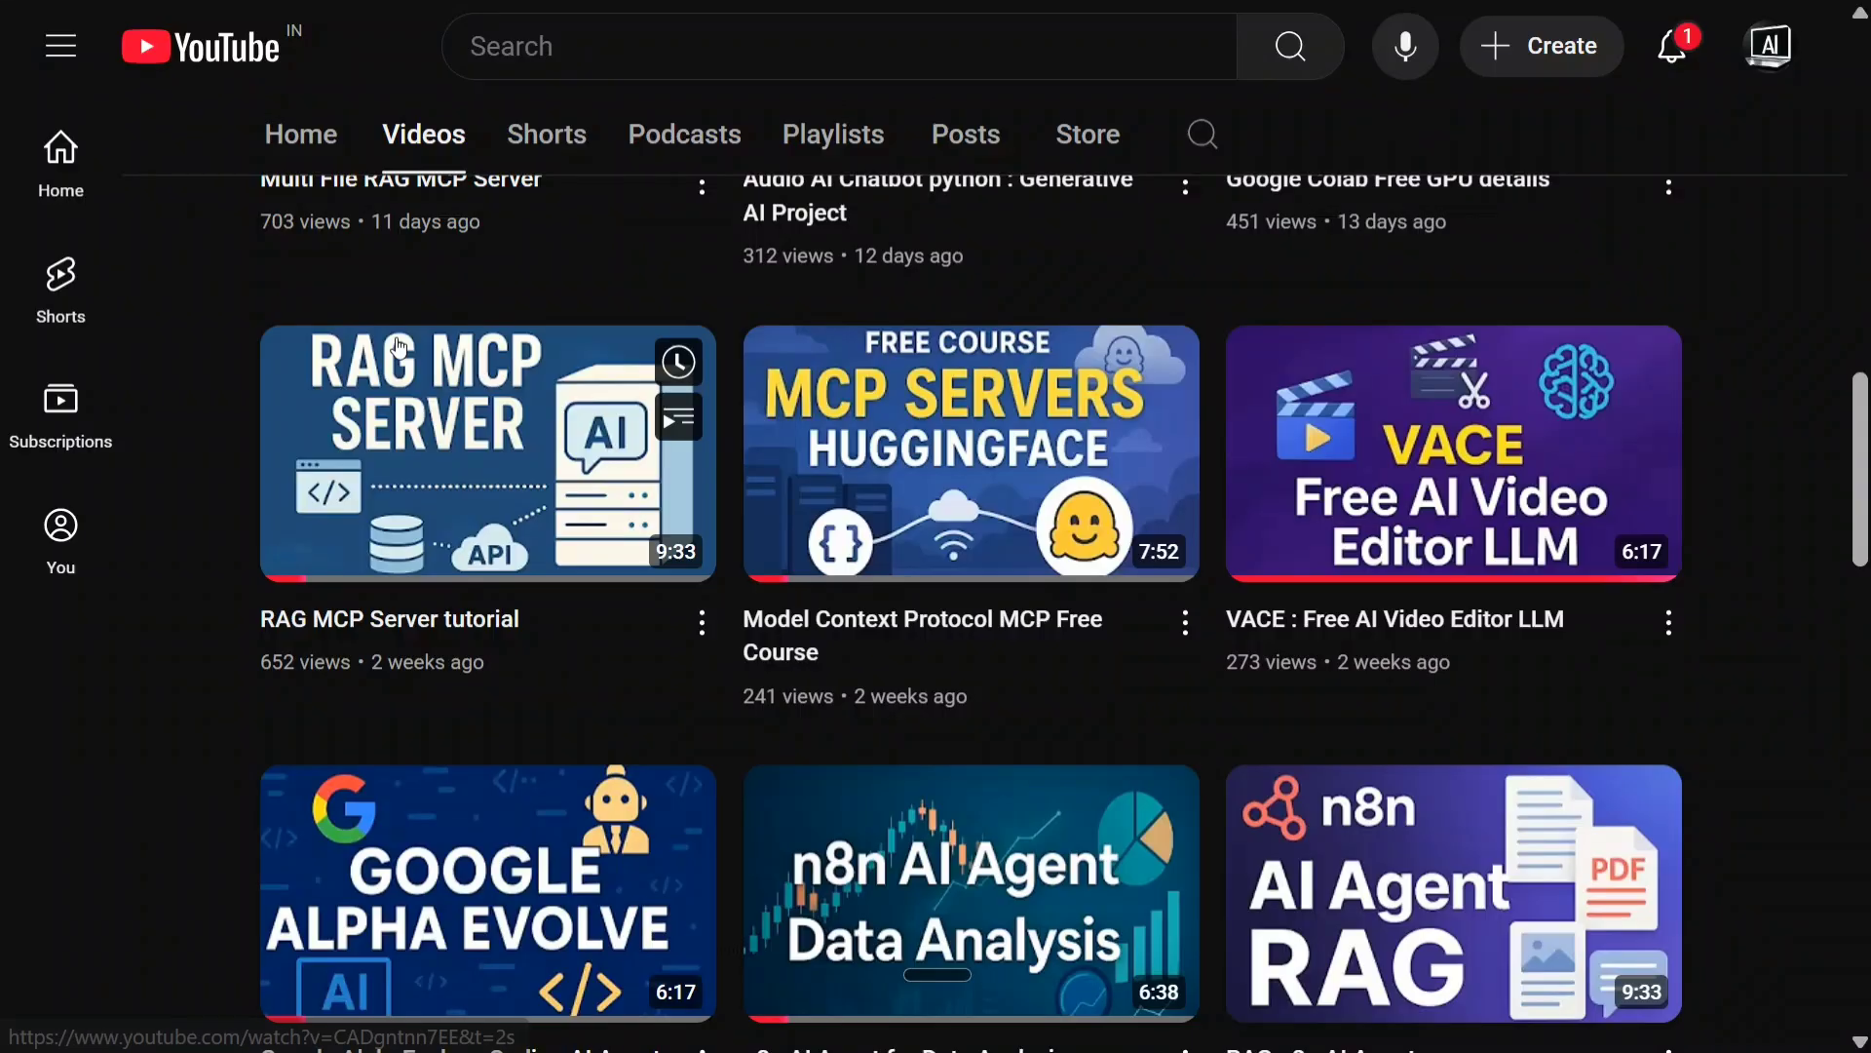
scroll(702, 561, "up", 5)
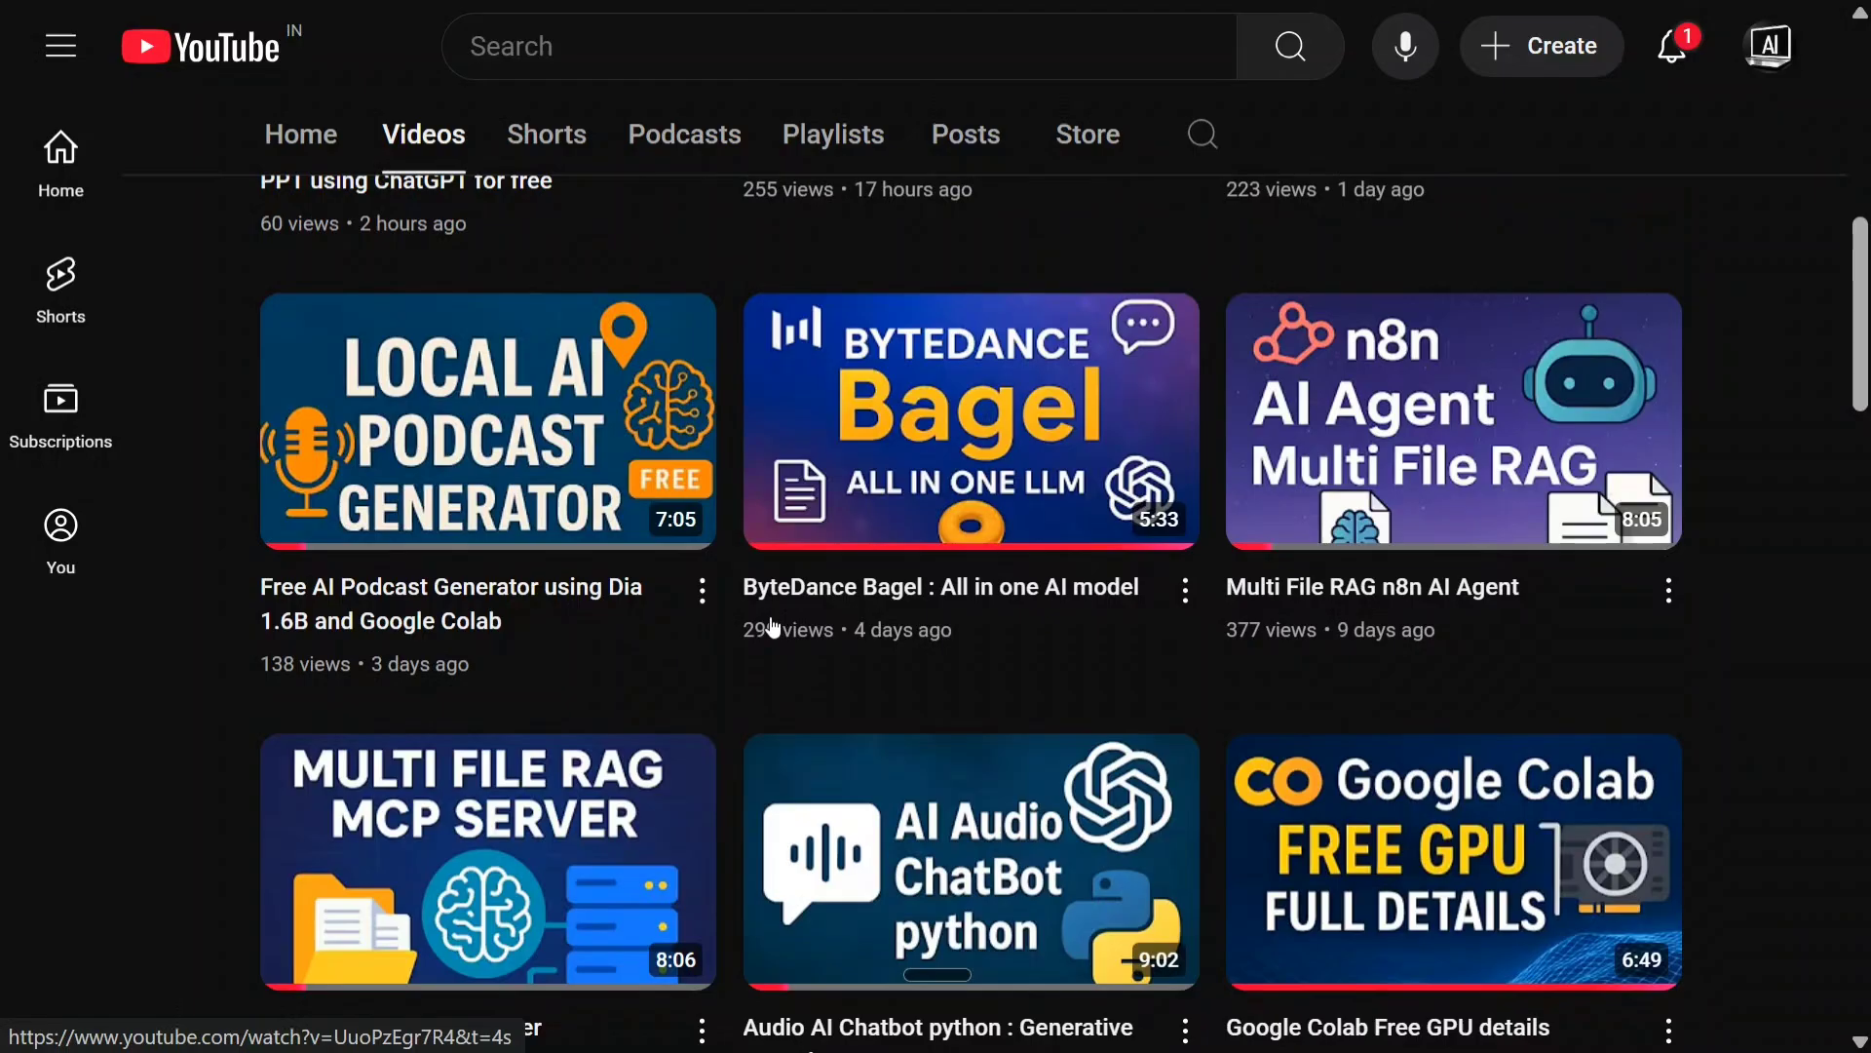
scroll(770, 616, "up", 5)
scroll(770, 616, "up", 5)
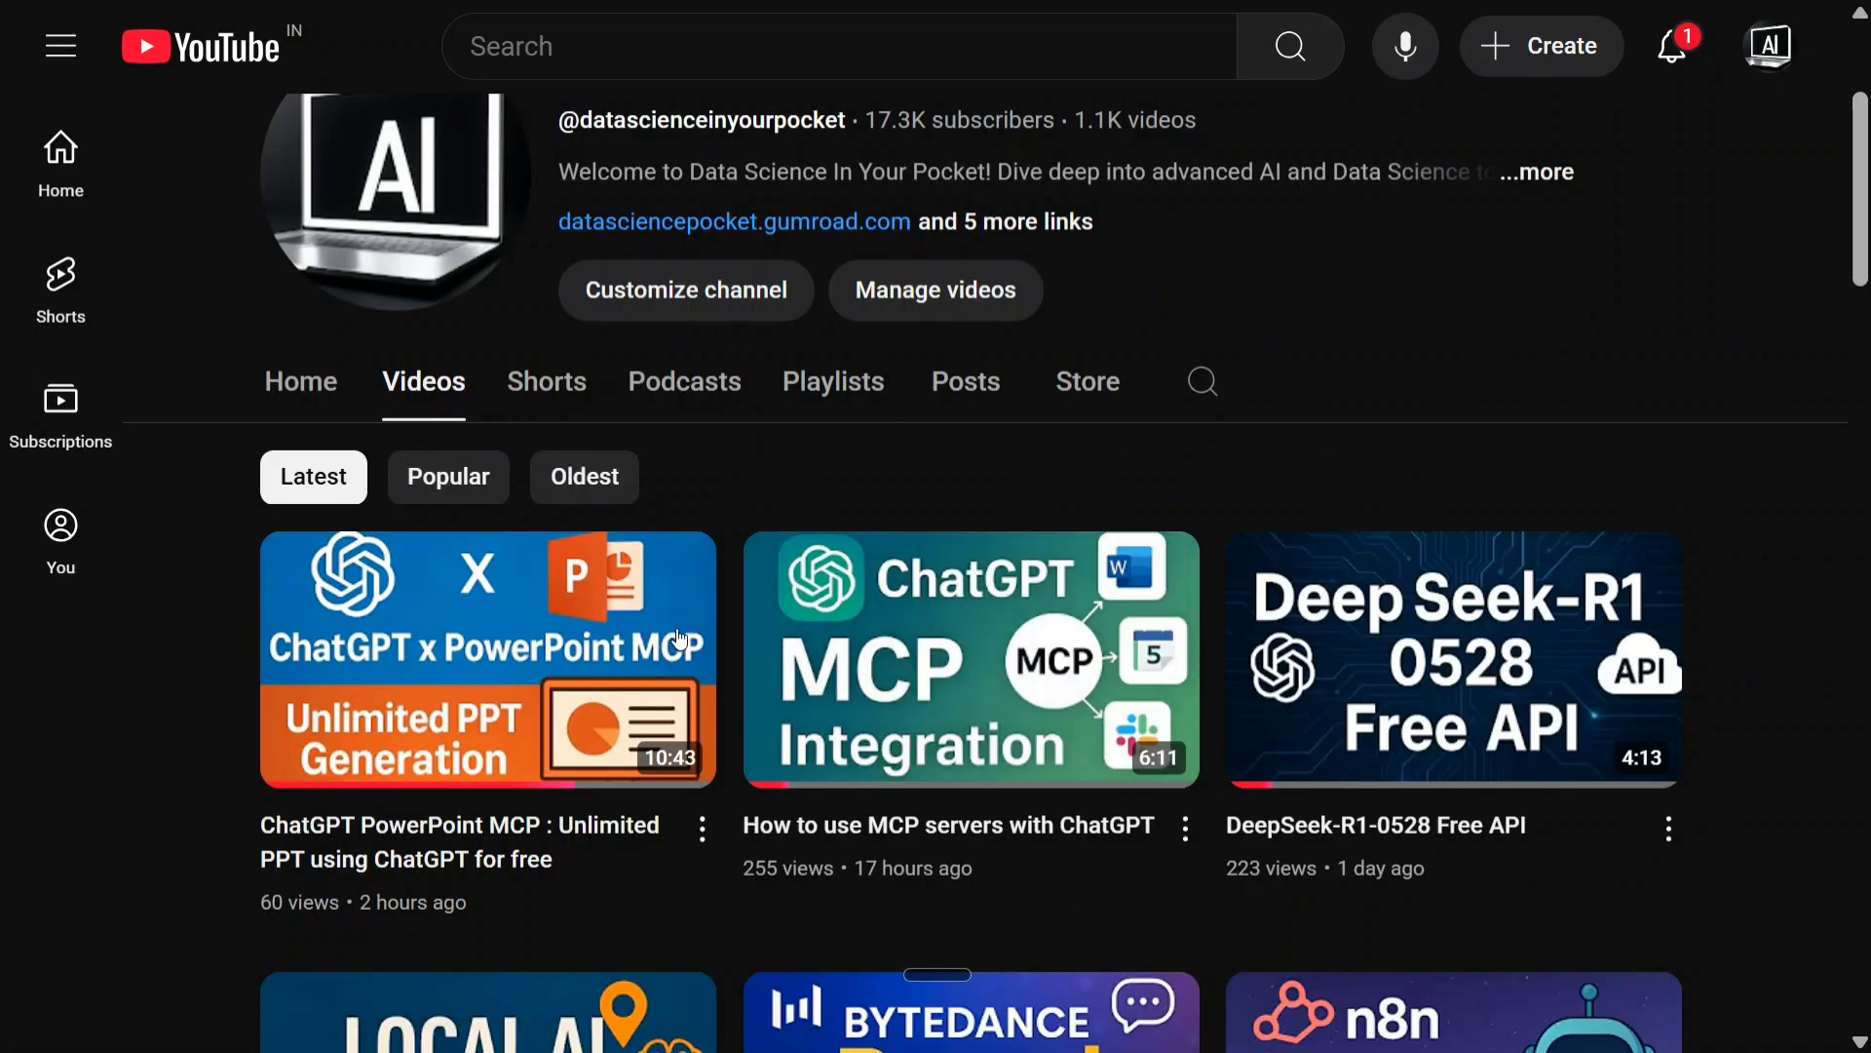
scroll(1420, 467, "down", 5)
scroll(513, 798, "down", 4)
scroll(512, 798, "down", 3)
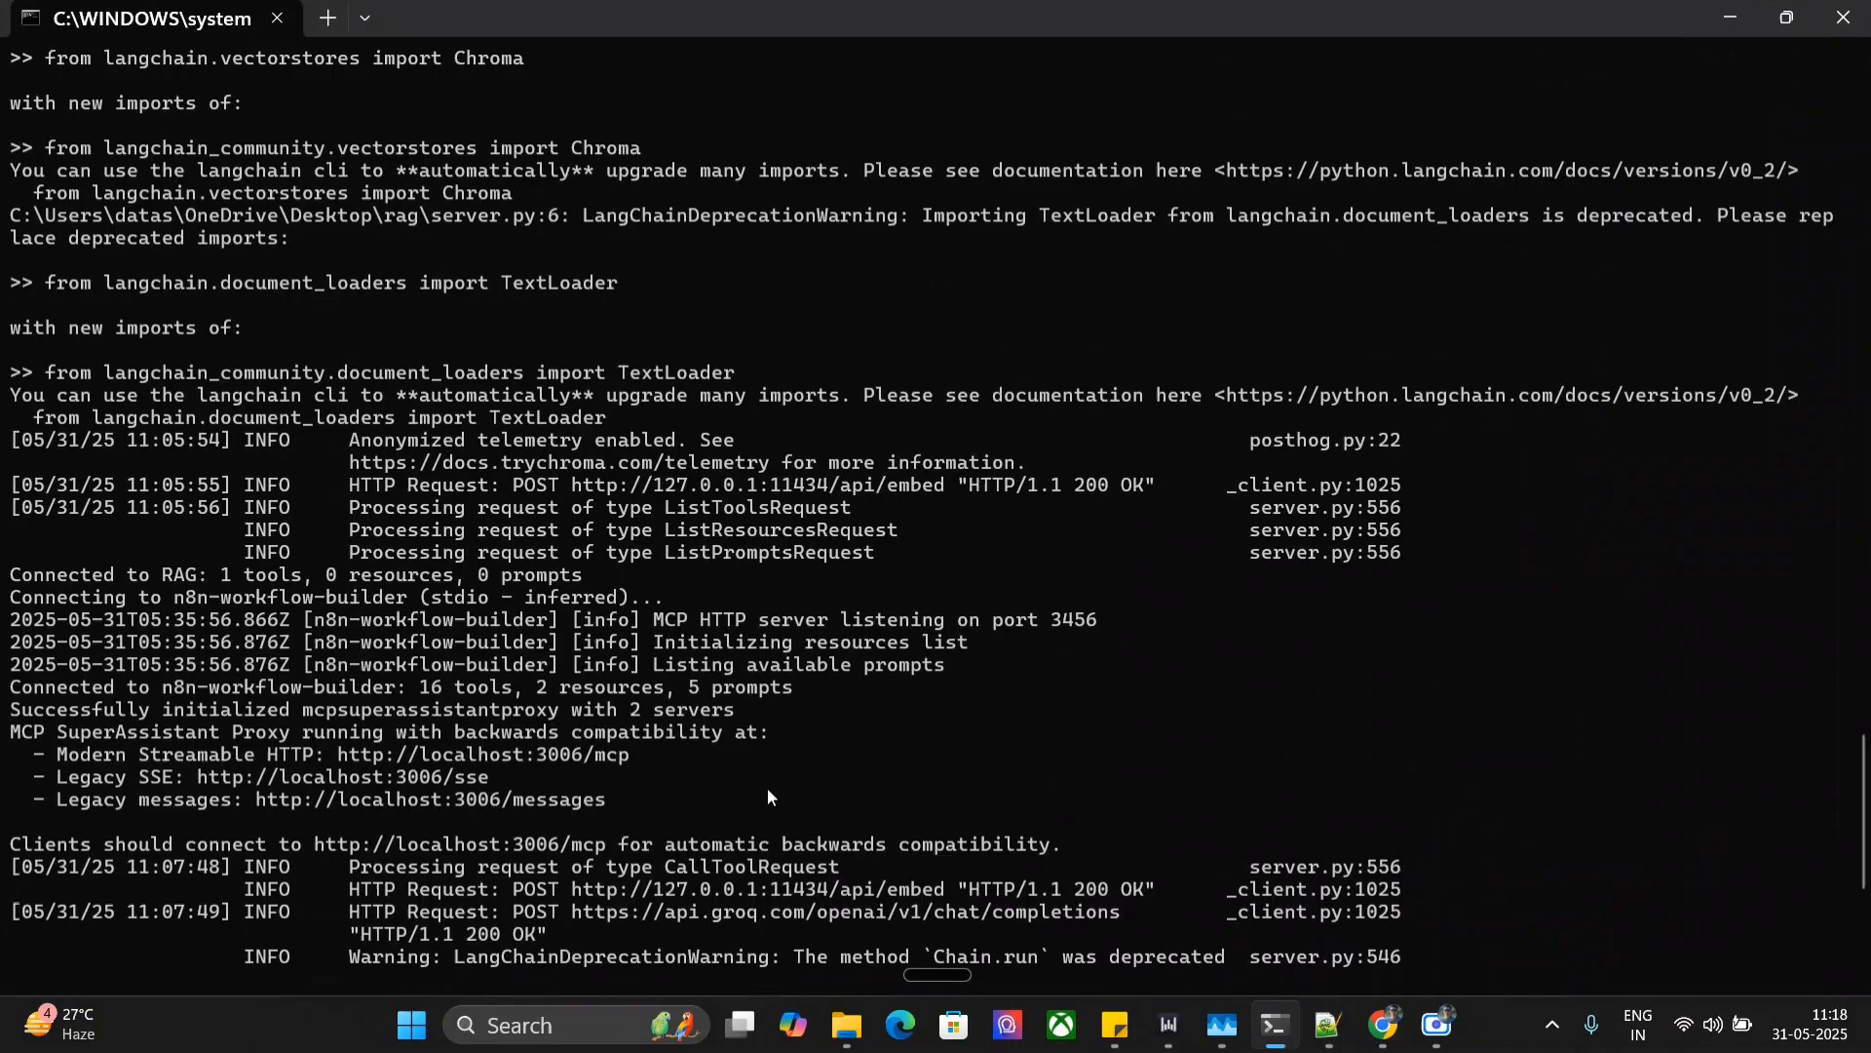
scroll(393, 443, "up", 2)
scroll(392, 436, "up", 3)
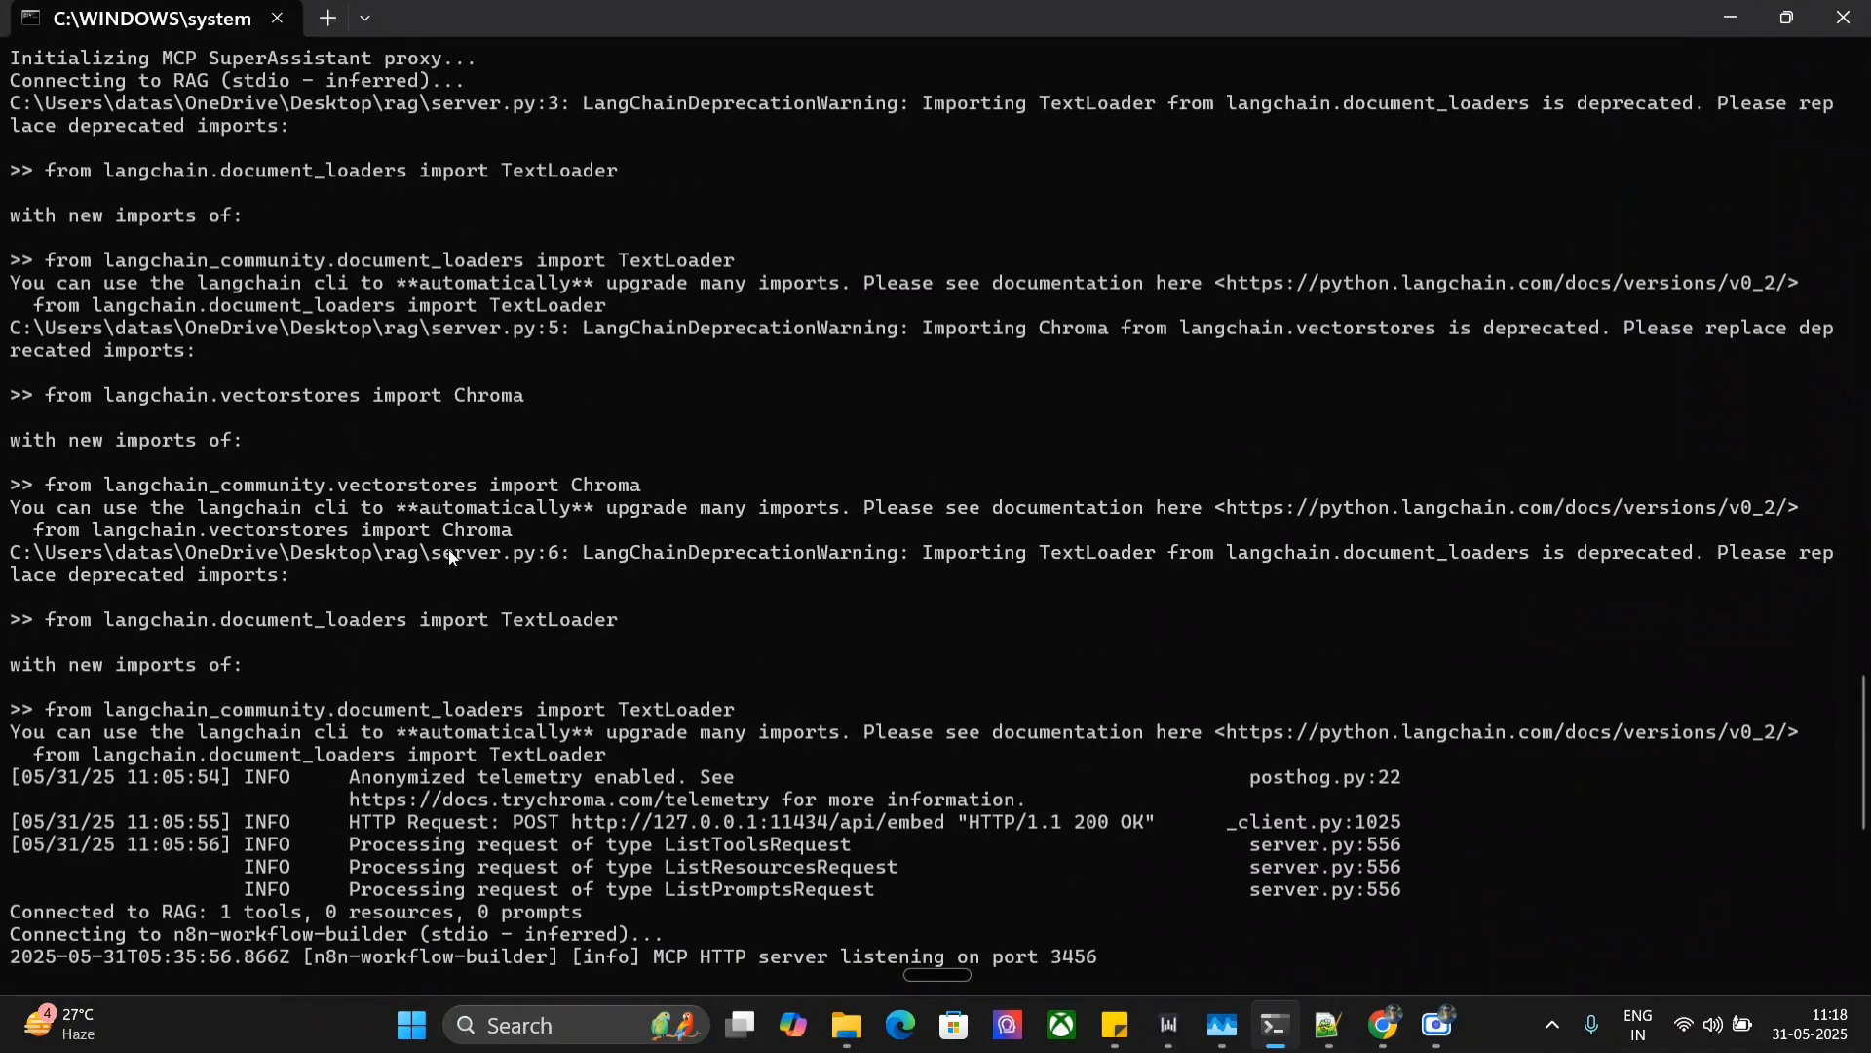
scroll(460, 564, "up", 4)
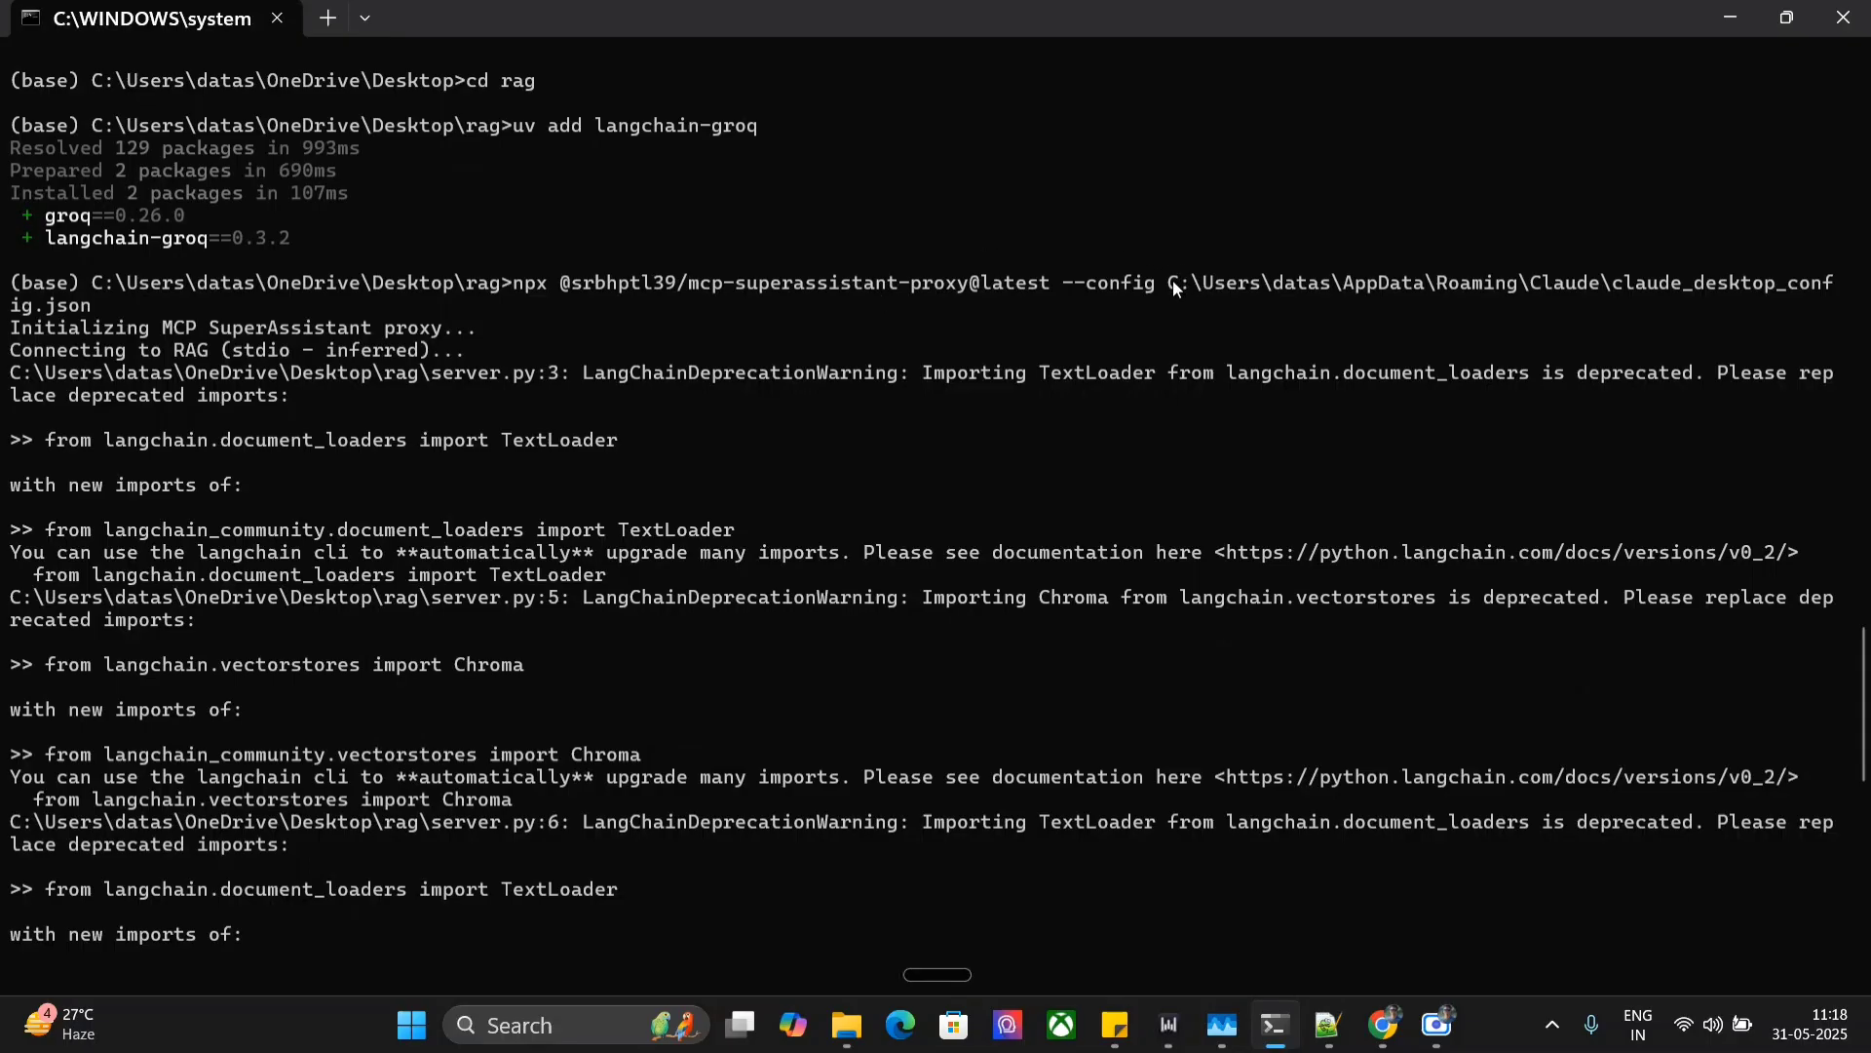
left_click_drag(1167, 283, 1836, 289)
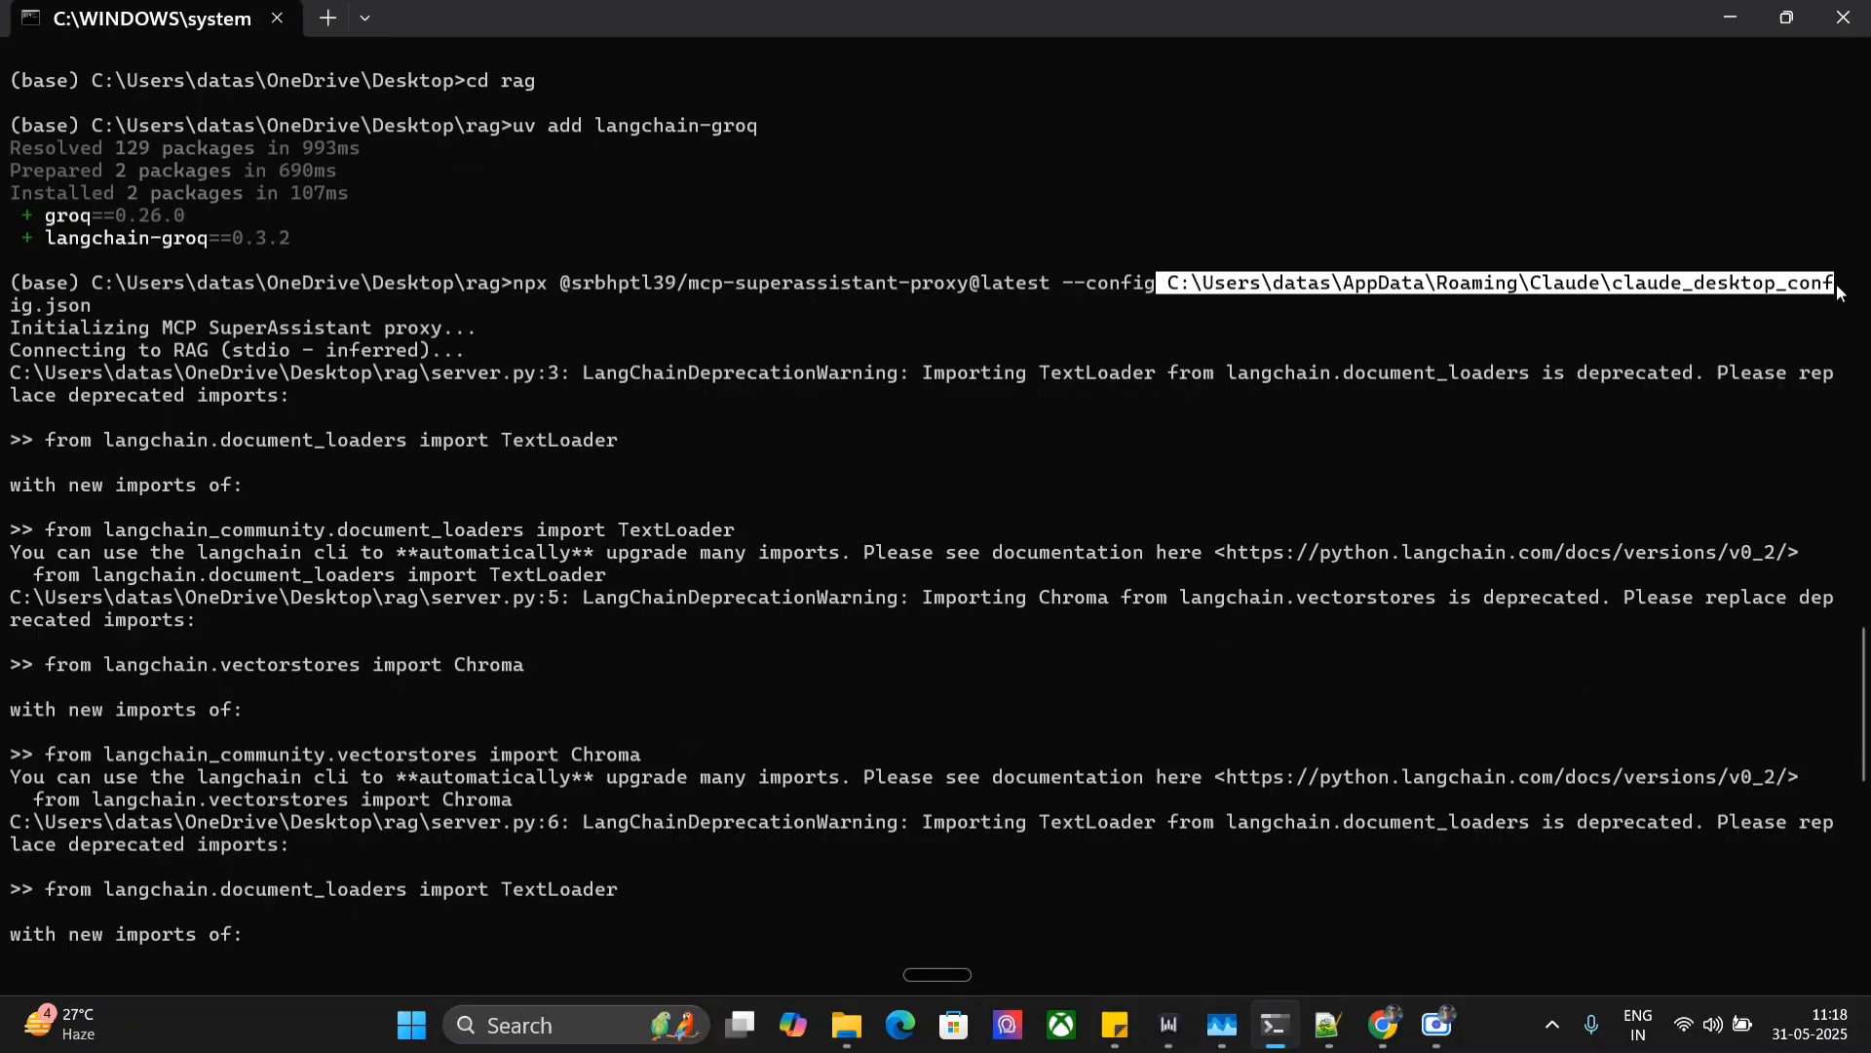
key("ctrl+c")
scroll(872, 465, "down", 5)
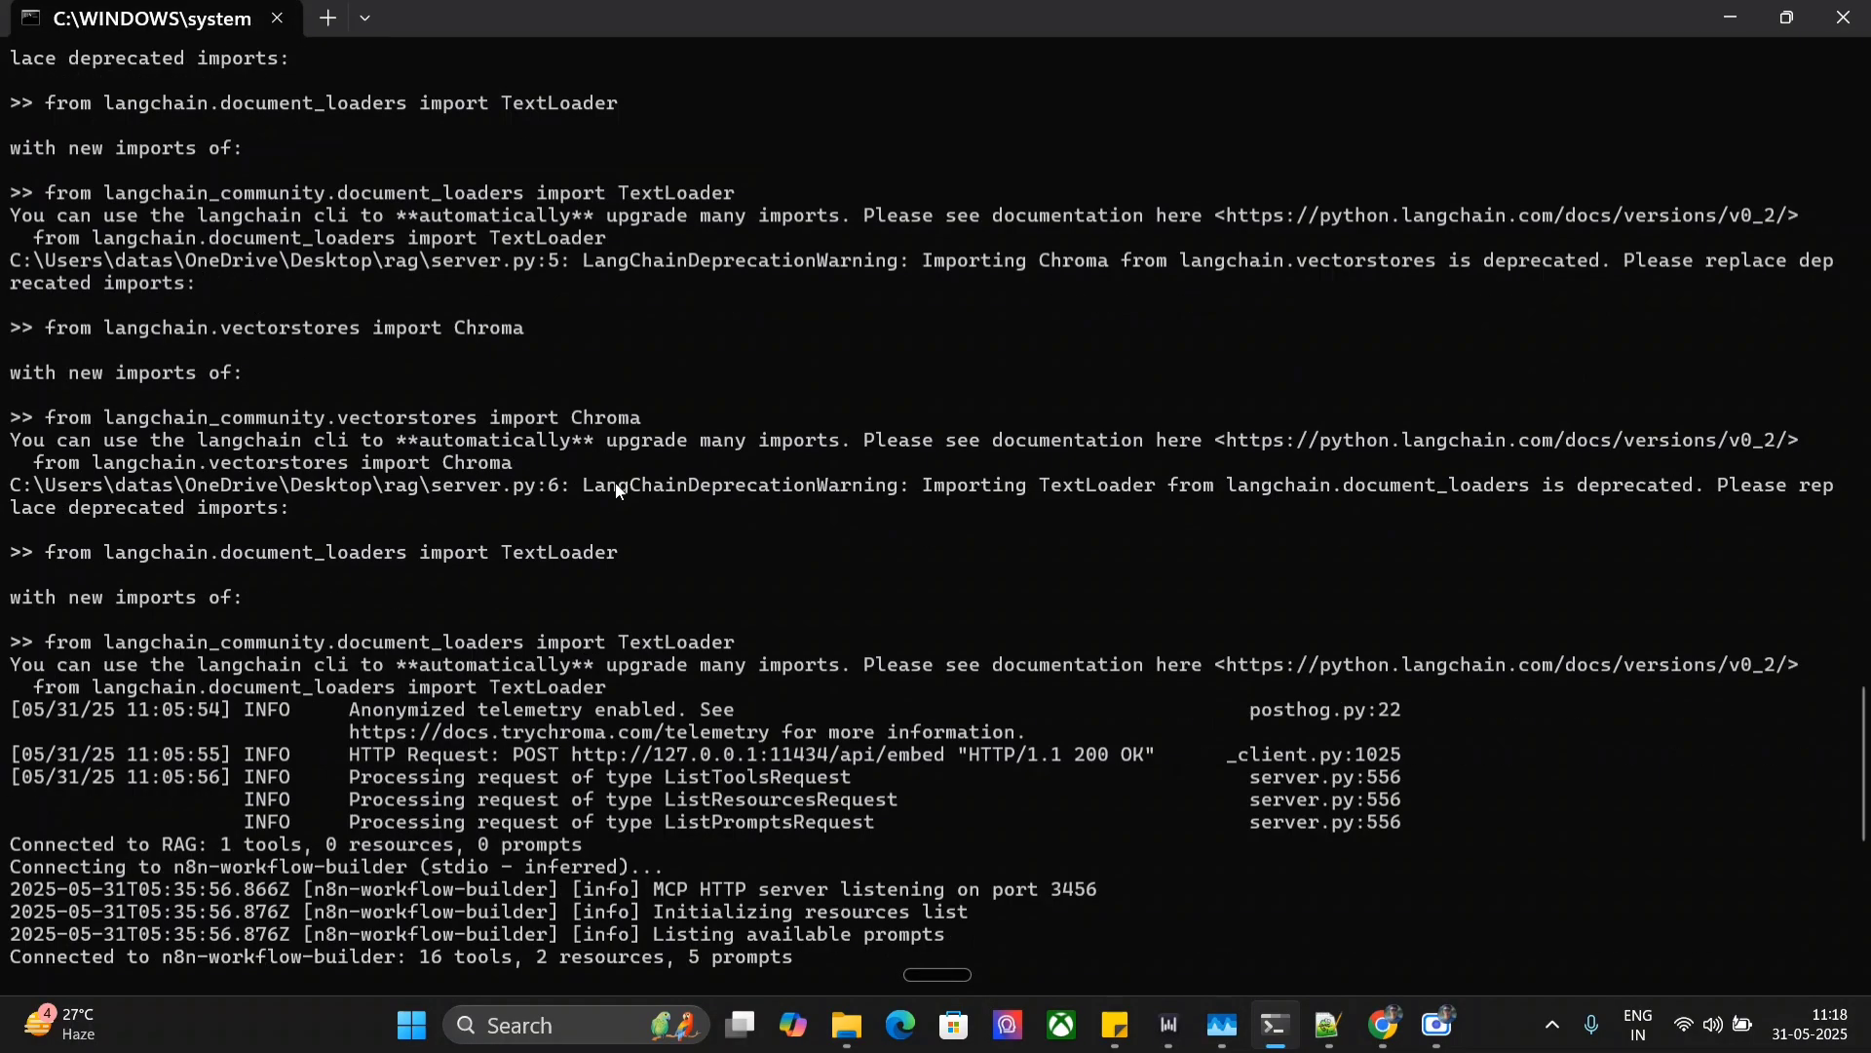
scroll(612, 517, "down", 6)
scroll(612, 517, "down", 4)
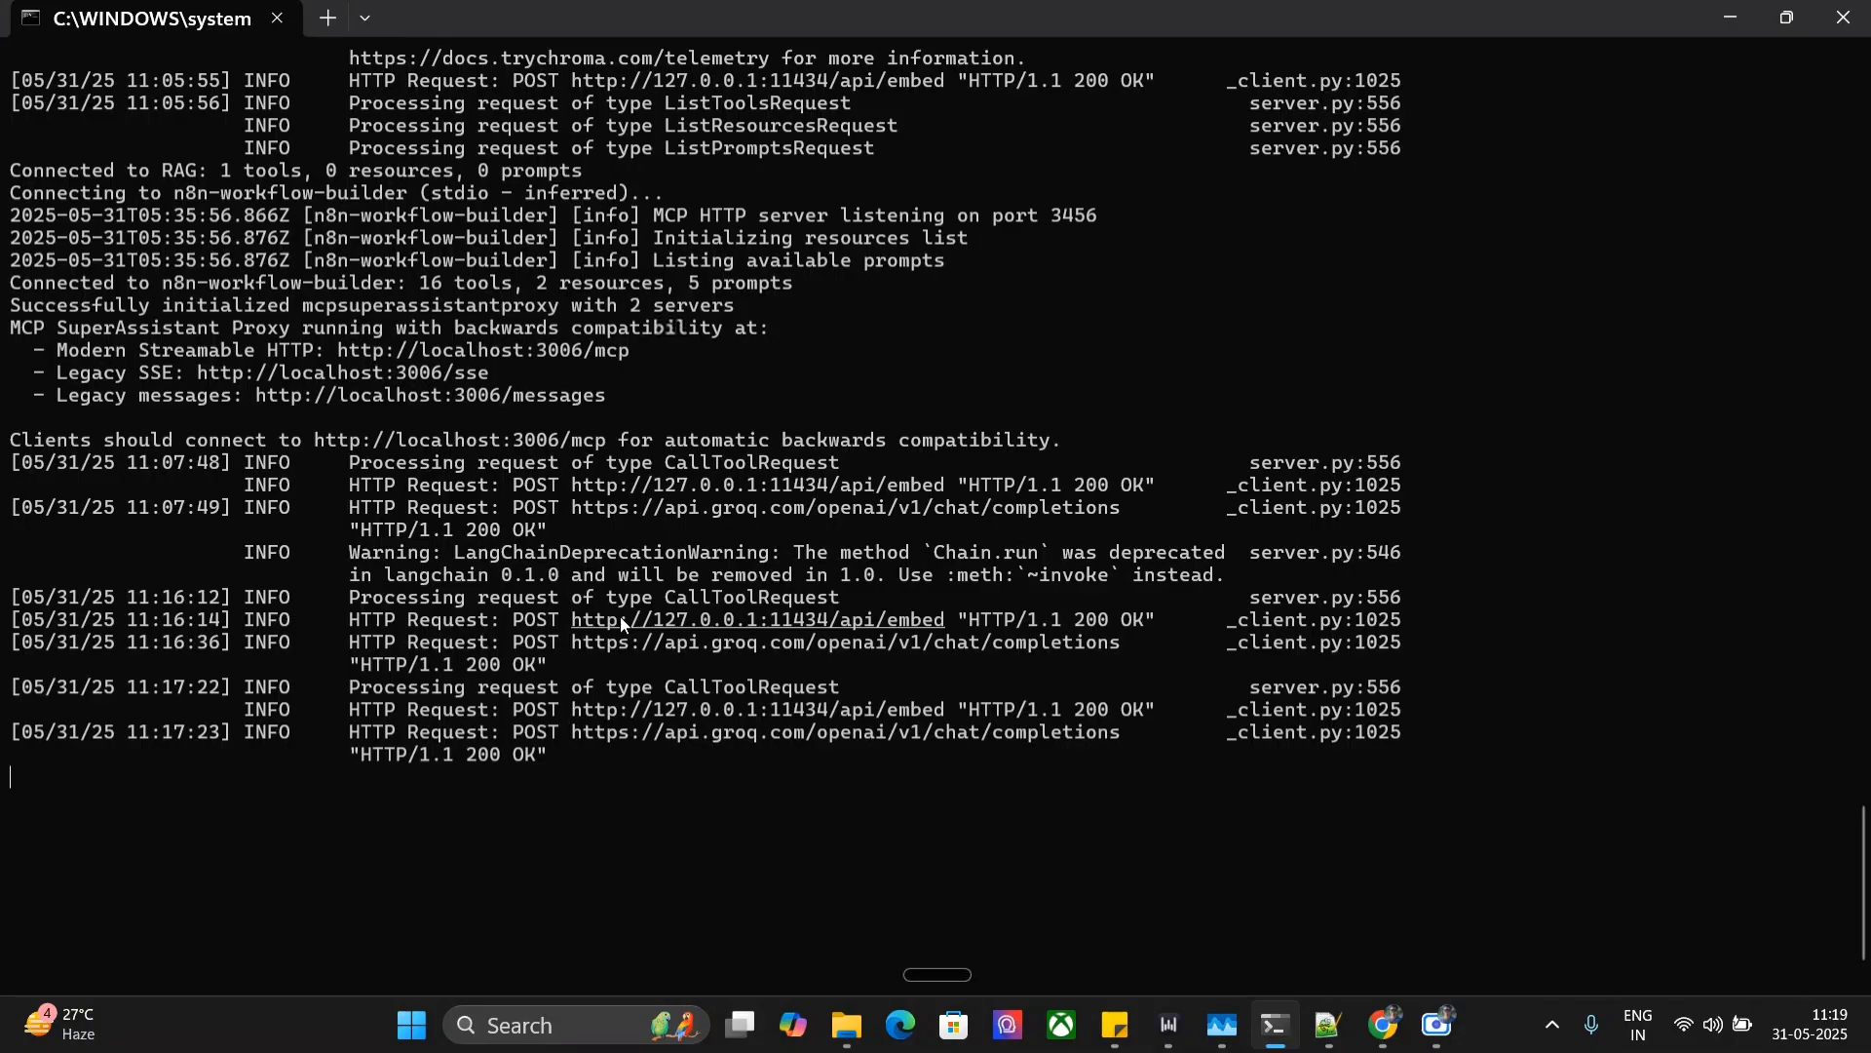
- Open server.py from the Desktop rag folder in Notepad++
left_click(847, 1025)
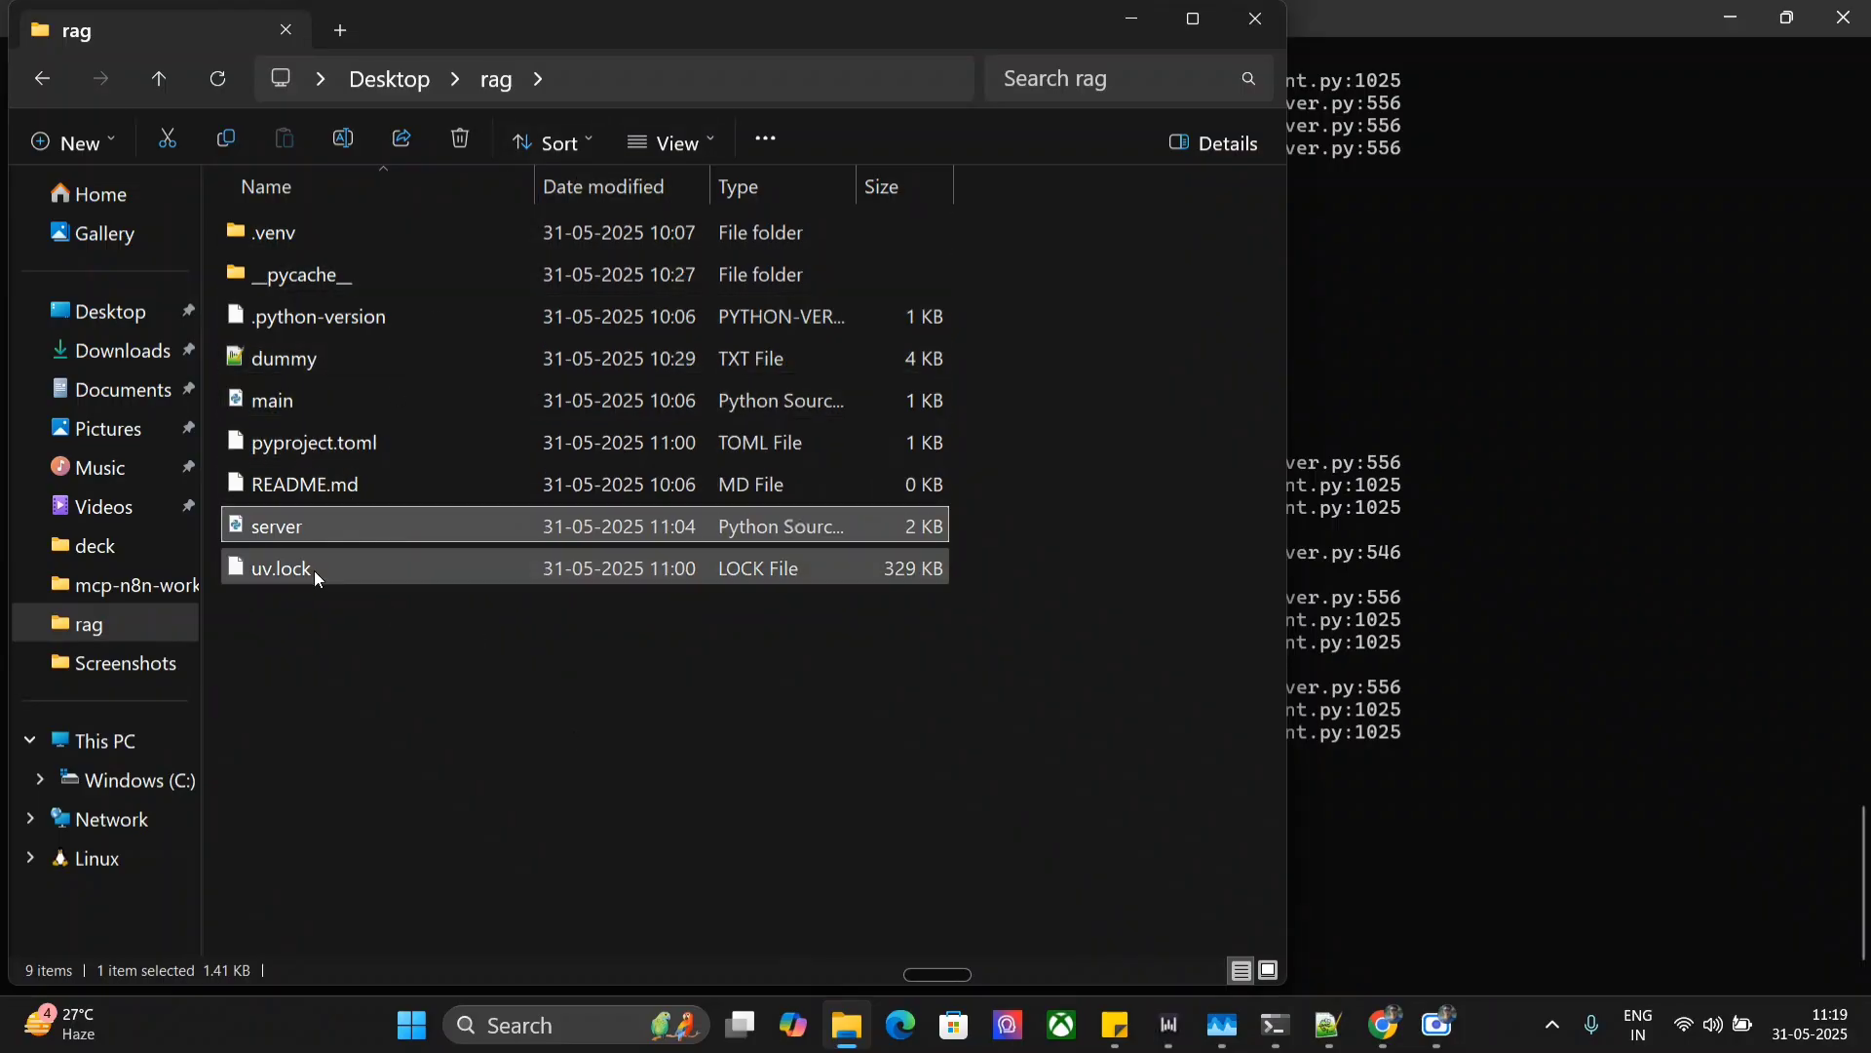
right_click(293, 520)
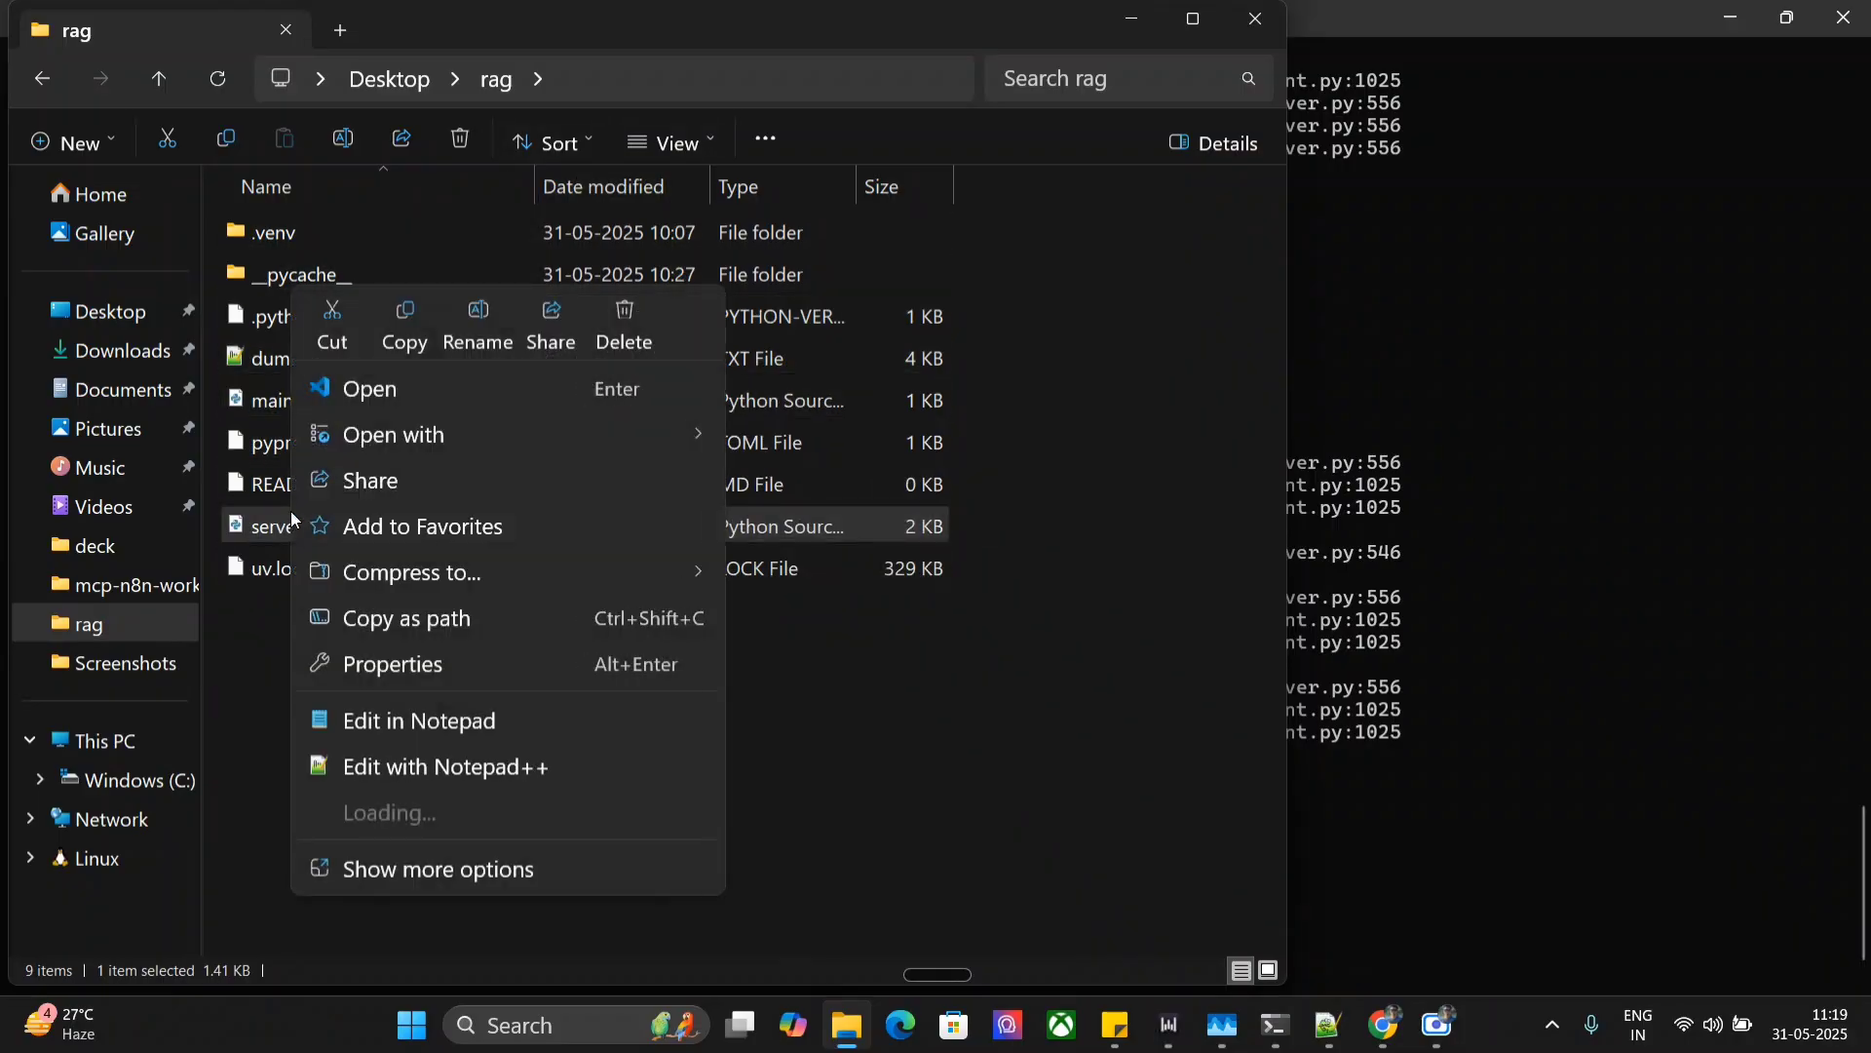
left_click(487, 722)
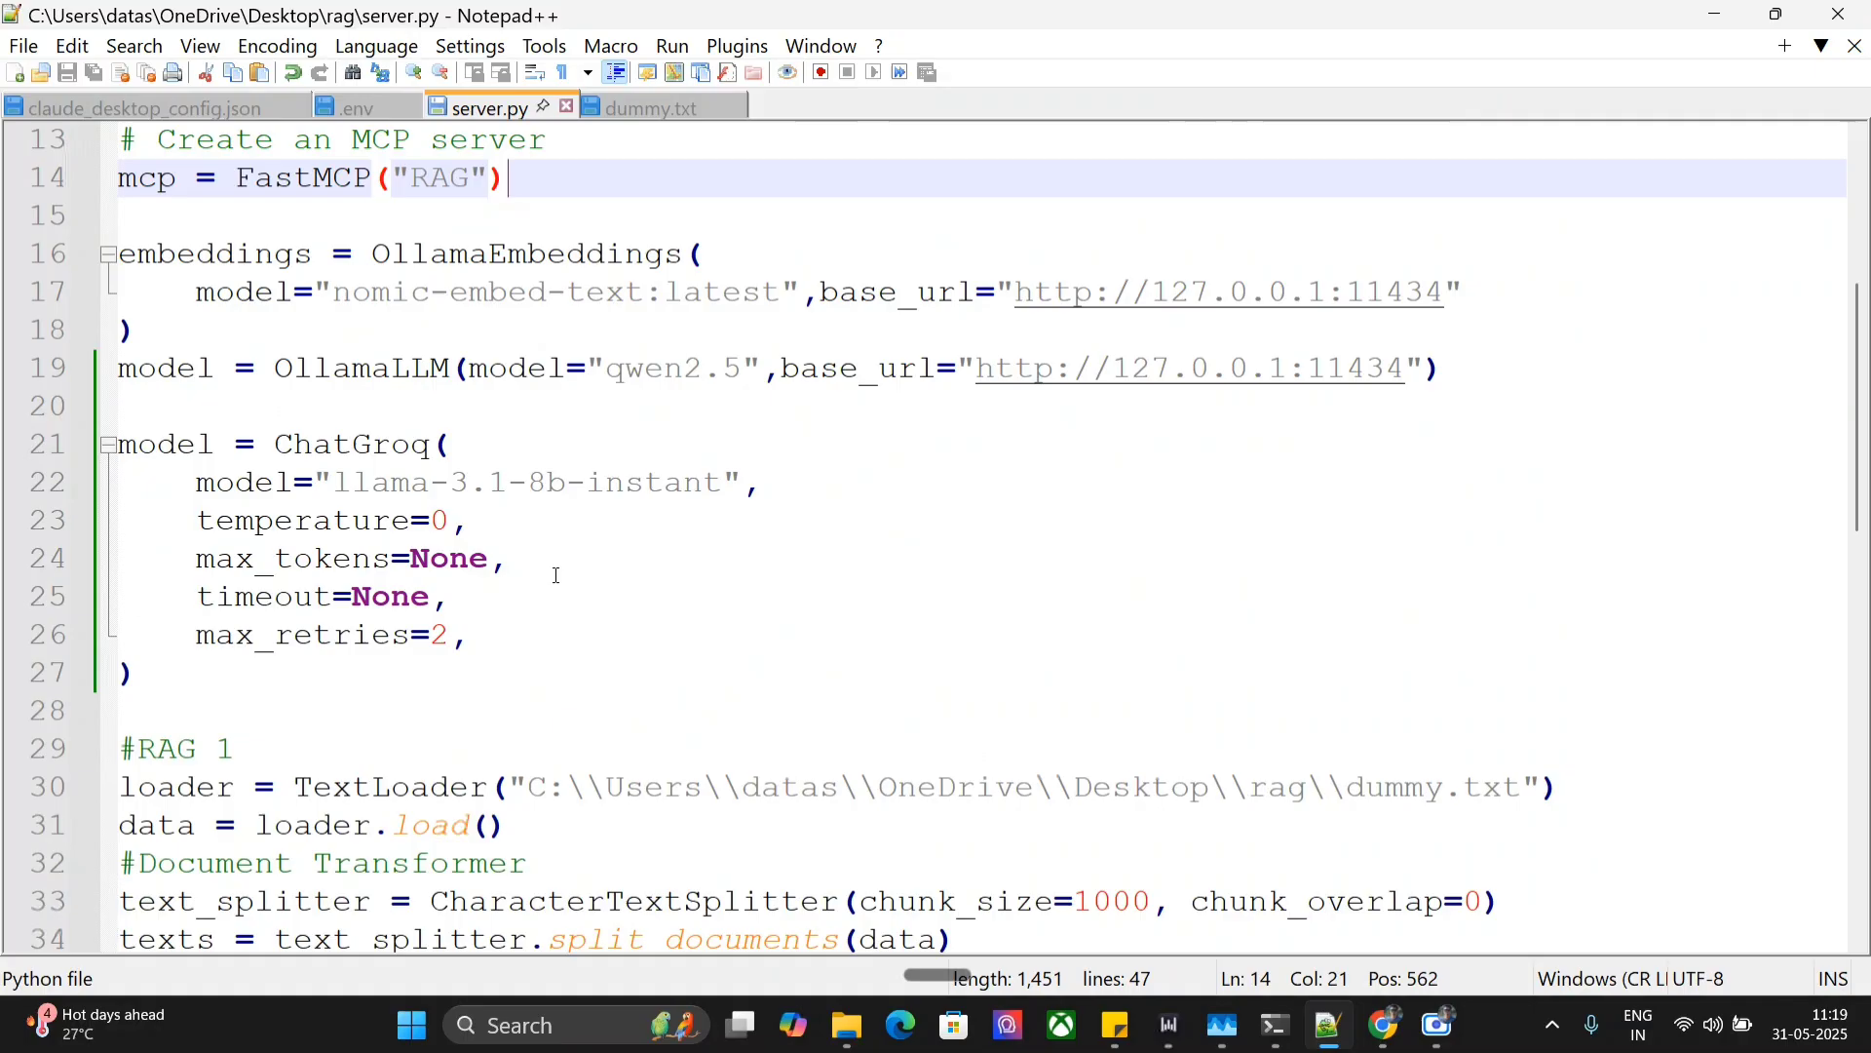
scroll(514, 467, "down", 3)
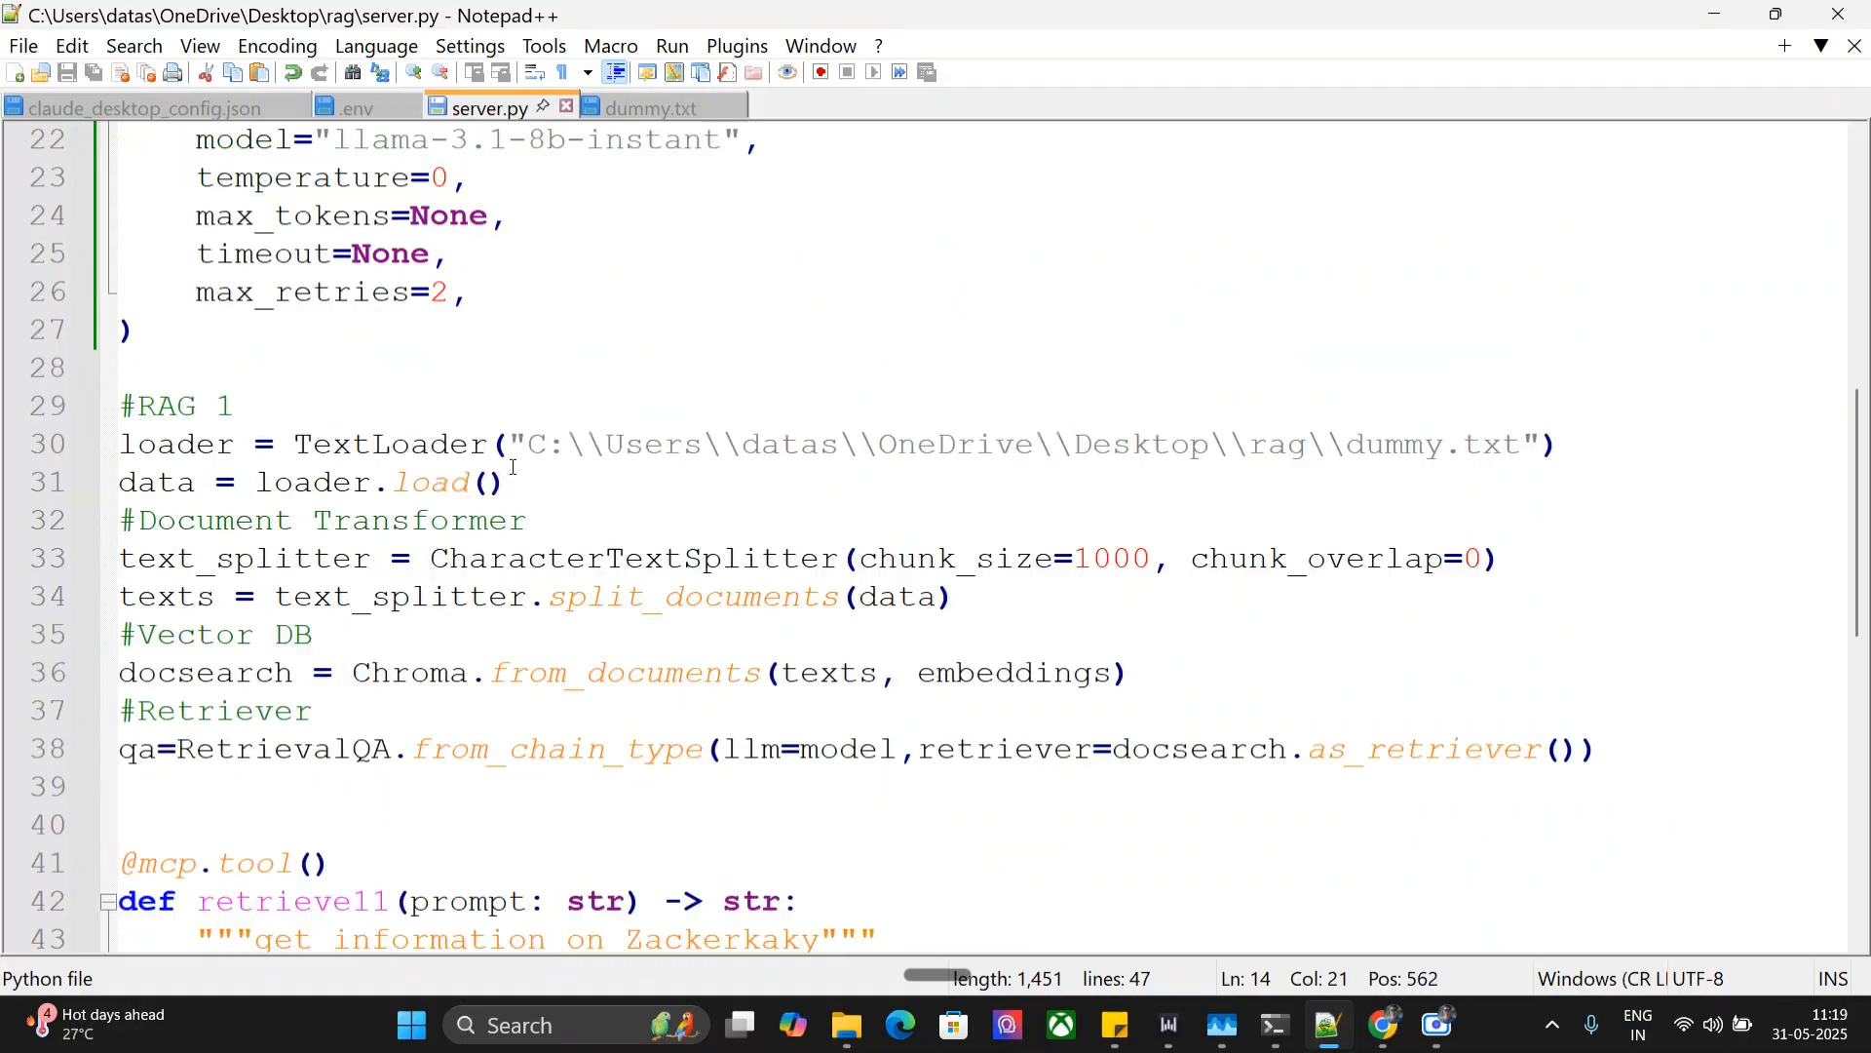
scroll(433, 343, "down", 3)
scroll(487, 342, "up", 2)
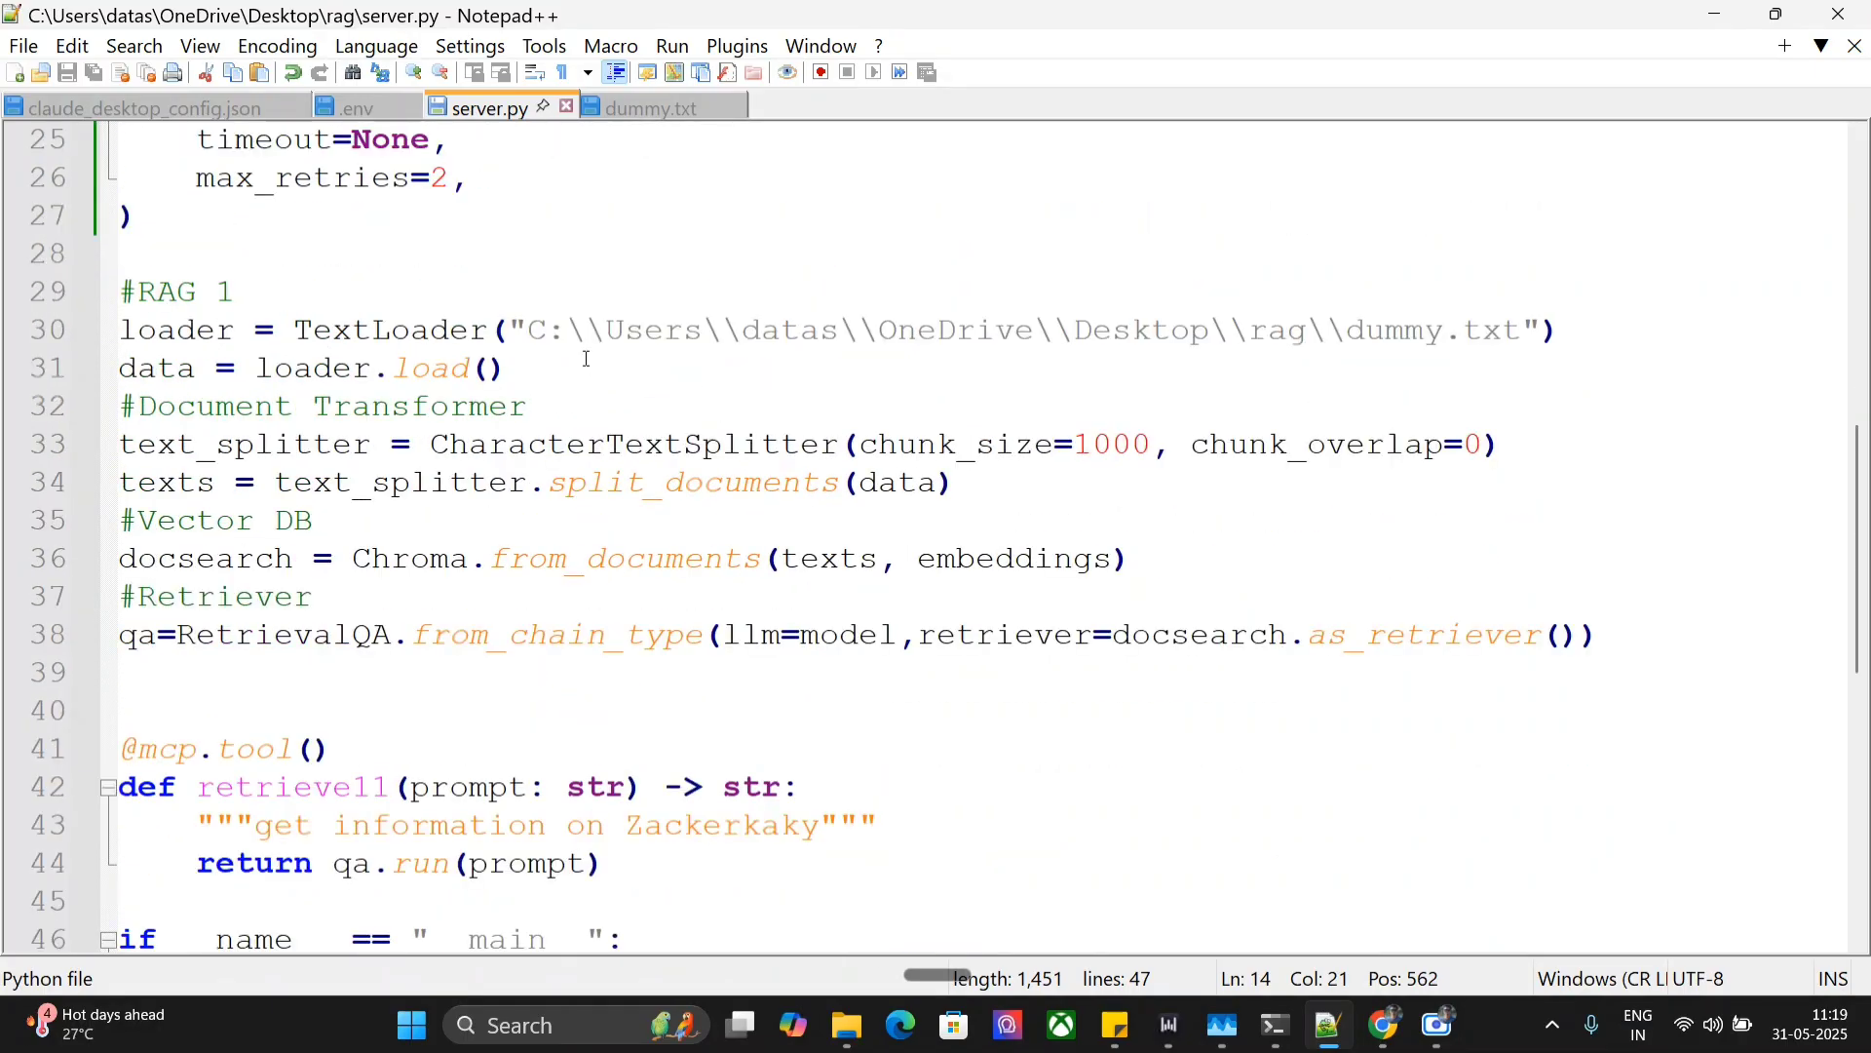
left_click_drag(539, 339, 1522, 334)
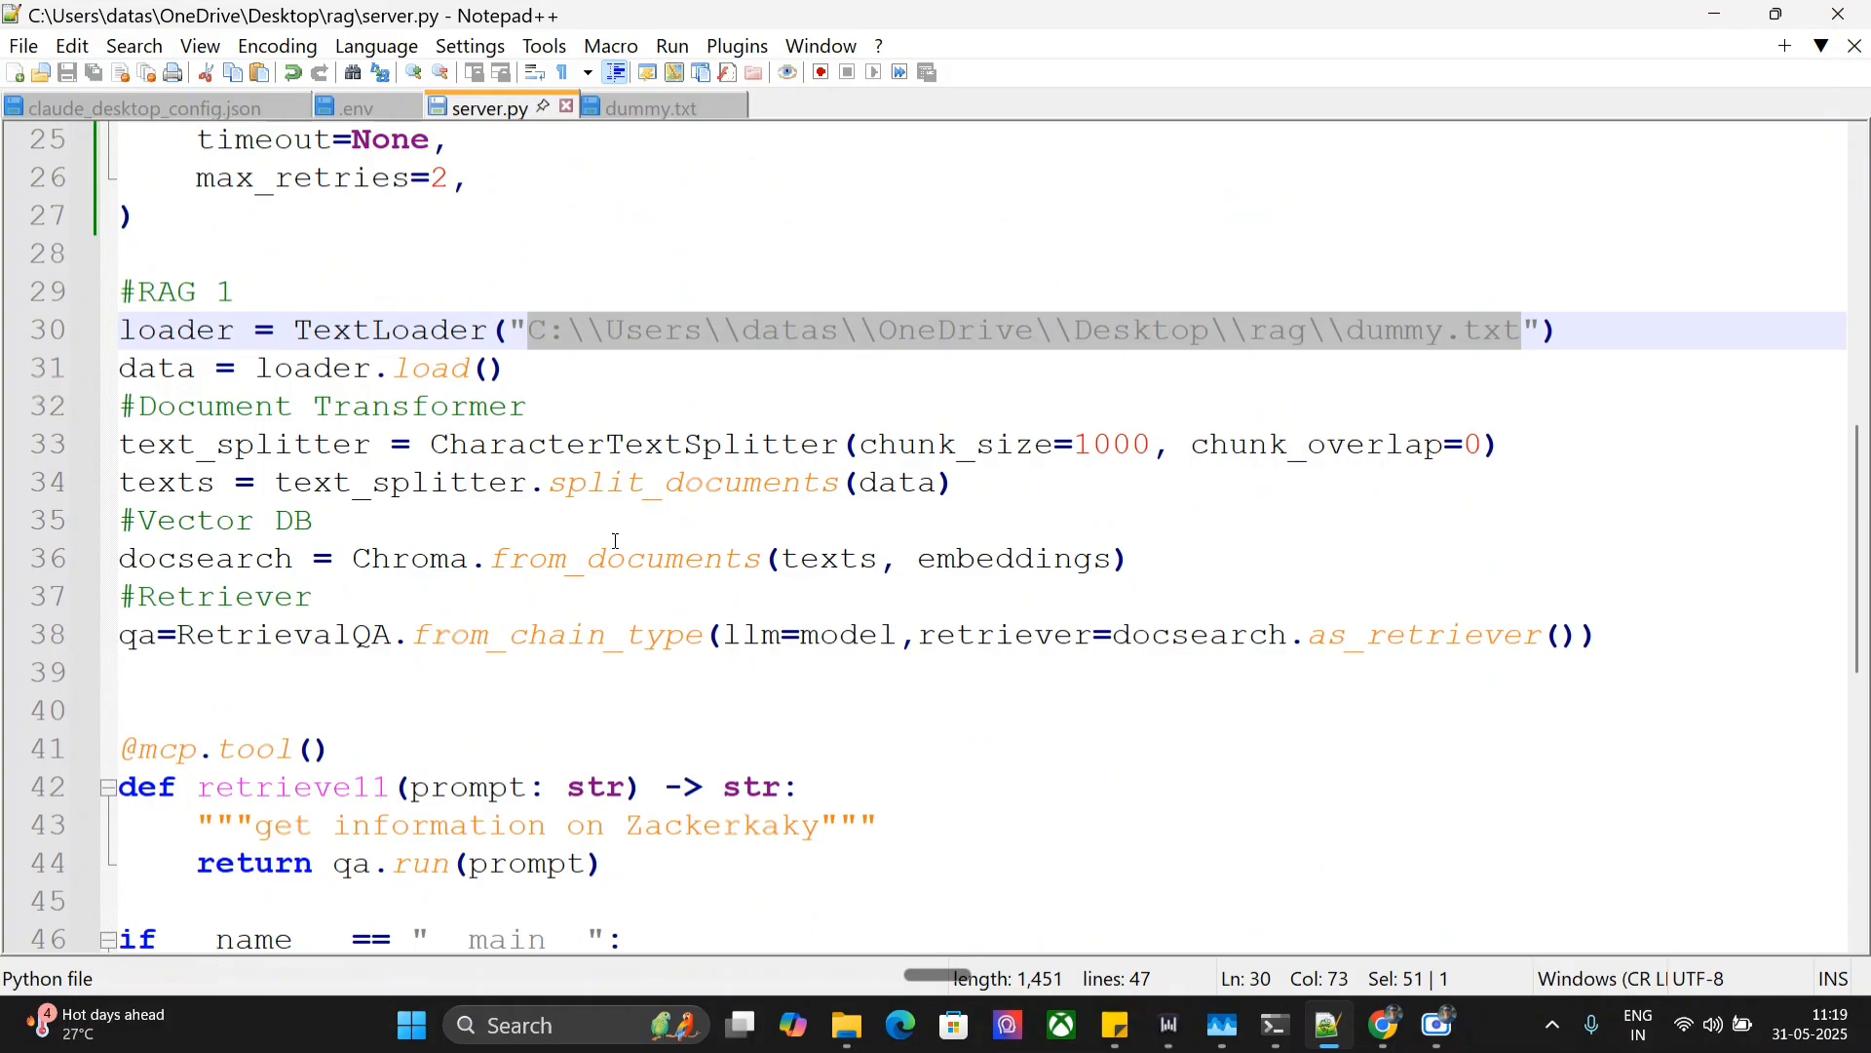
left_click(553, 539)
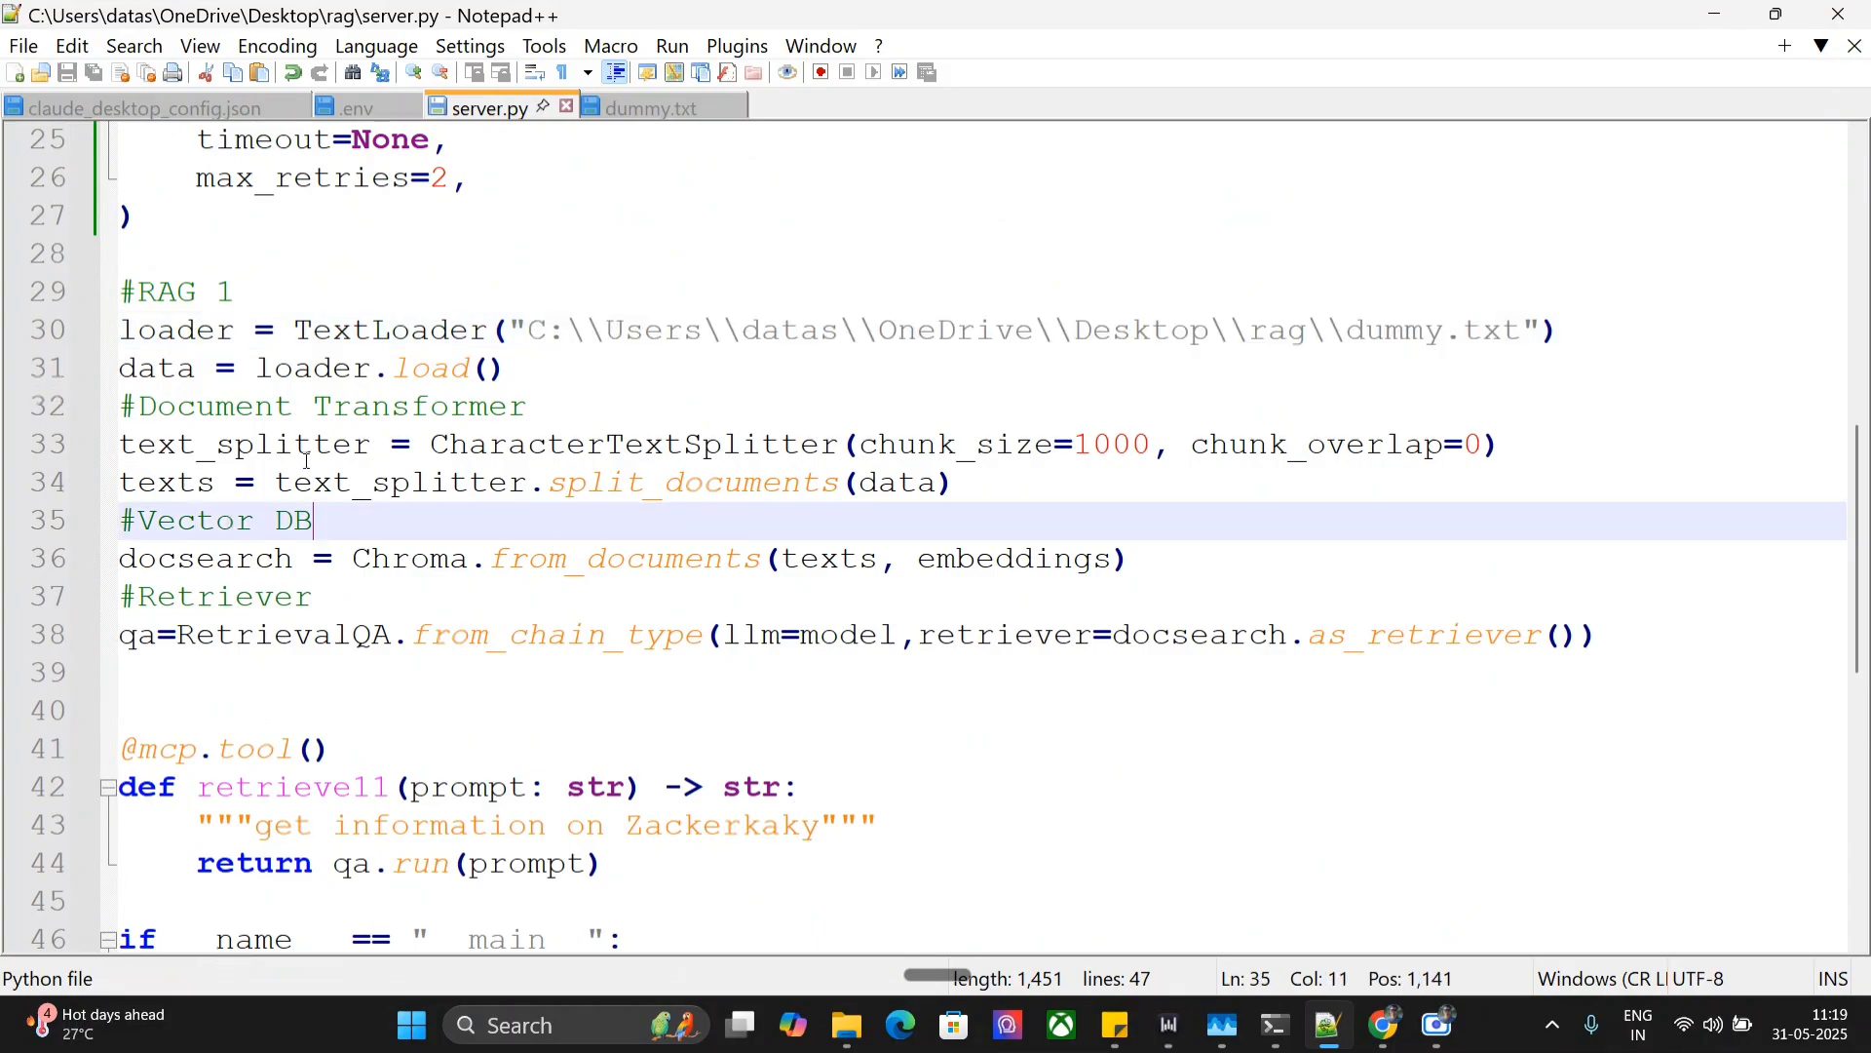
scroll(289, 592, "down", 2)
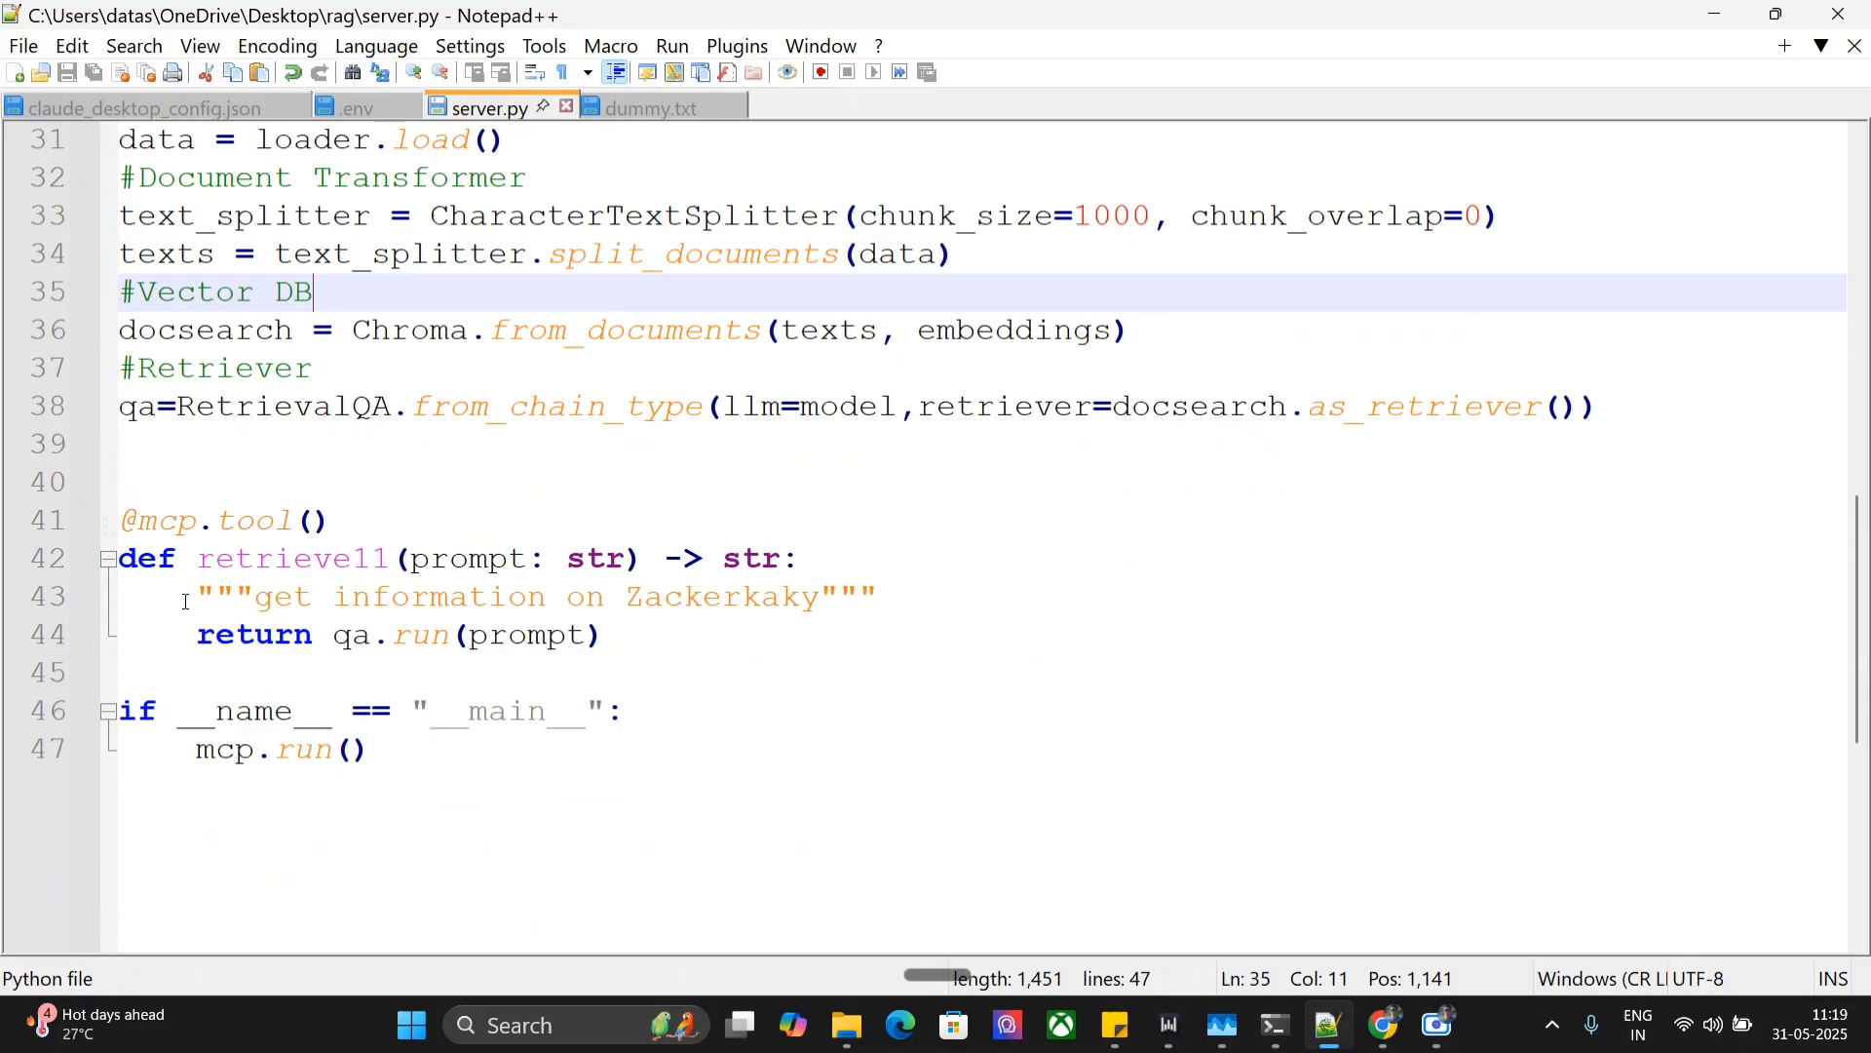
left_click_drag(180, 596, 945, 611)
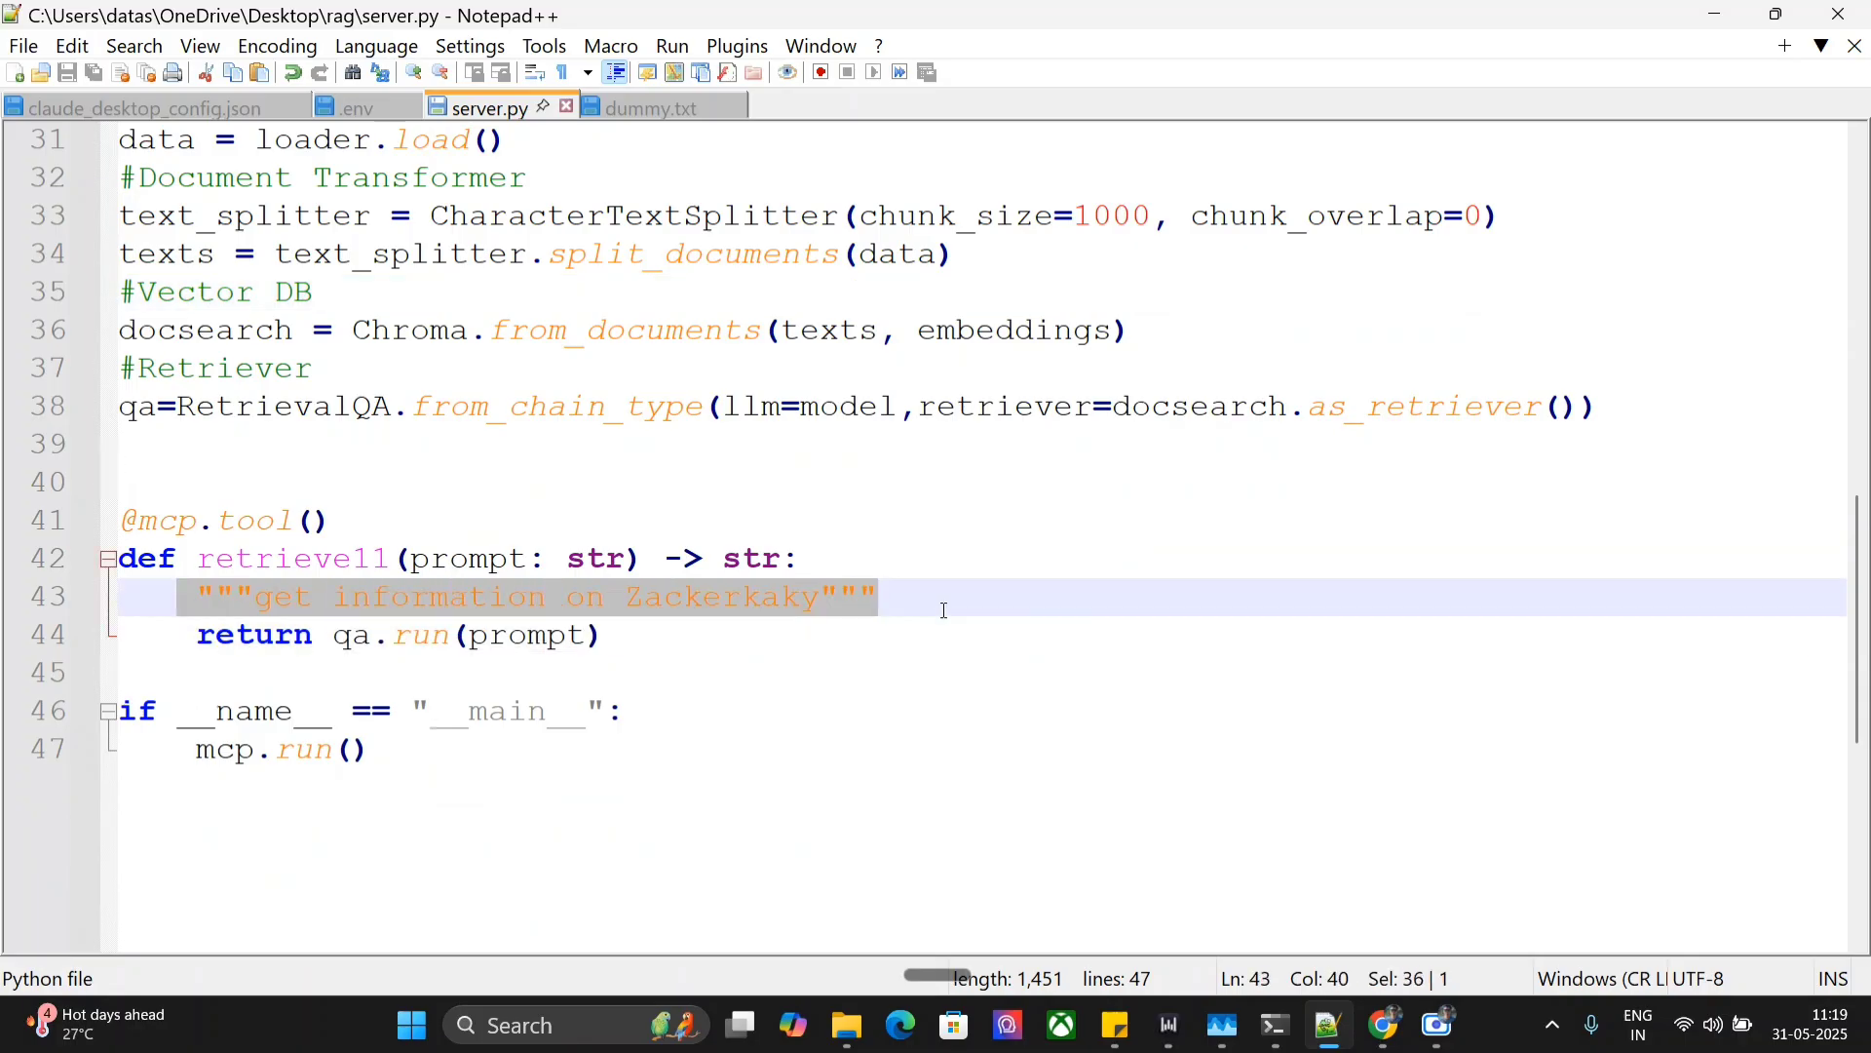
left_click(944, 611)
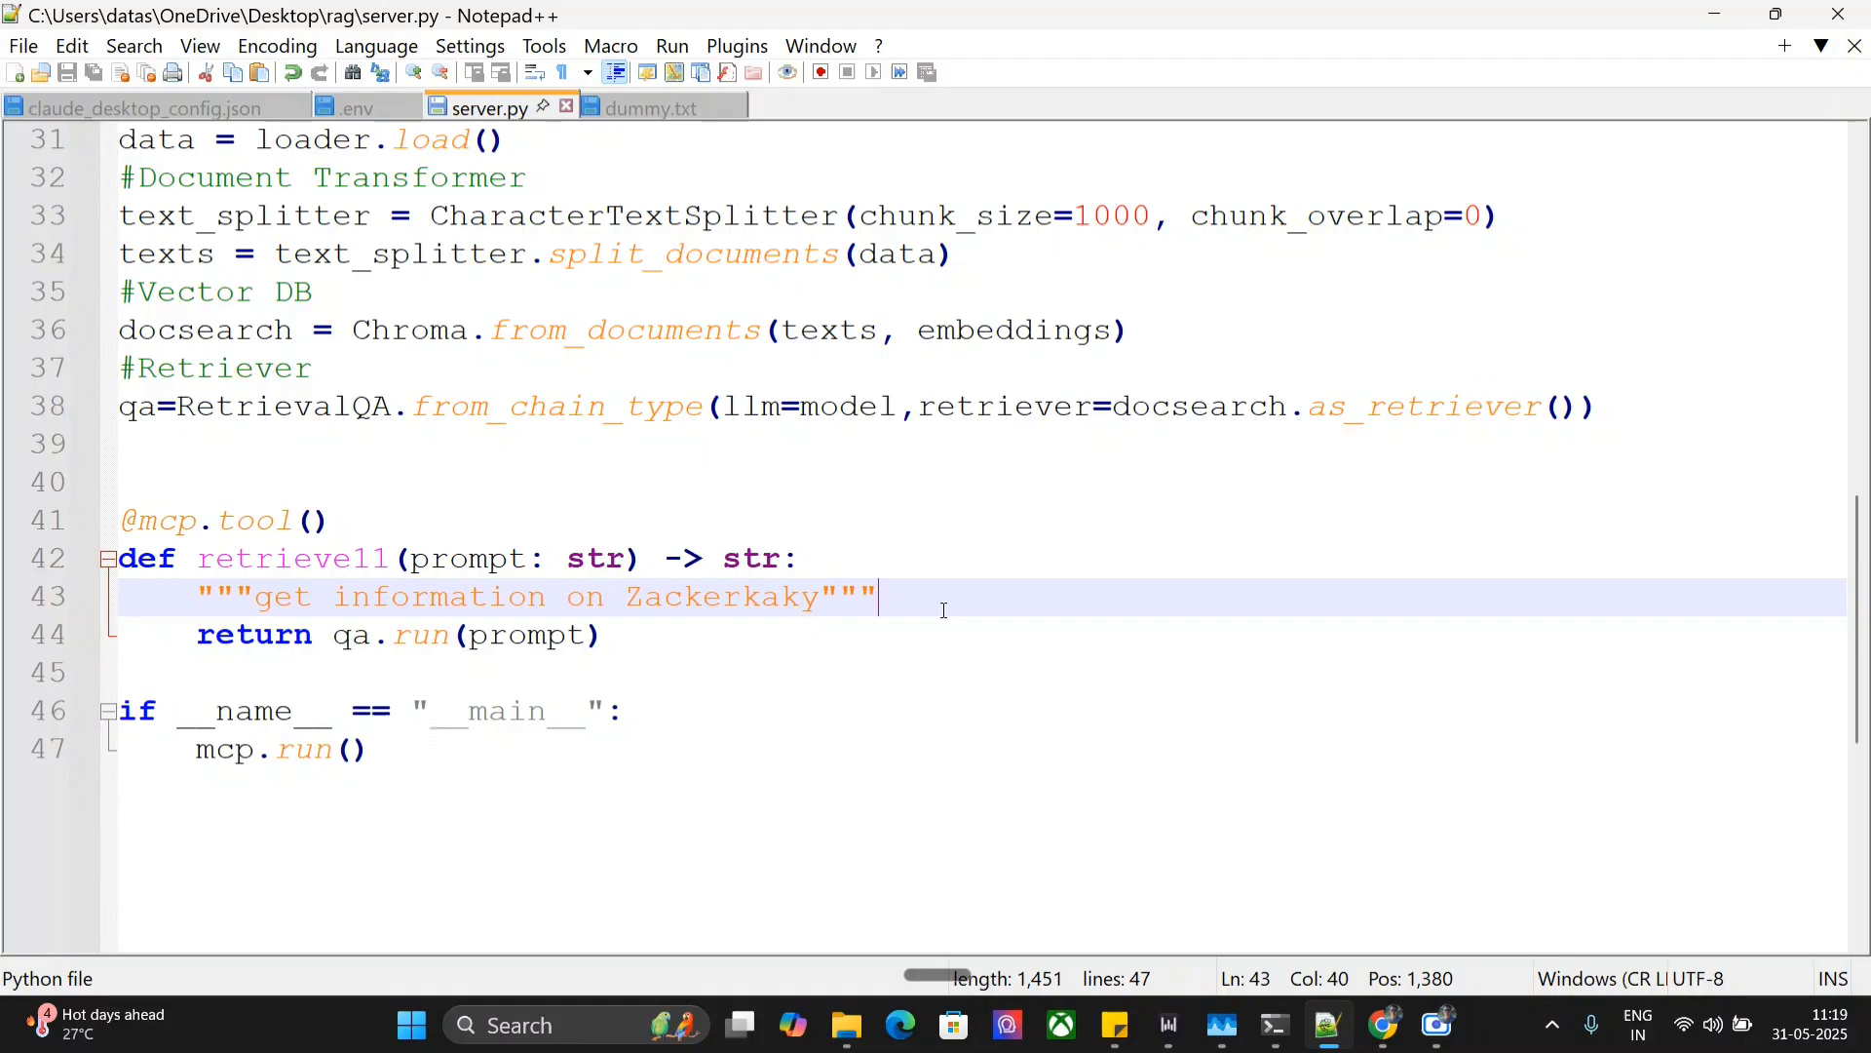